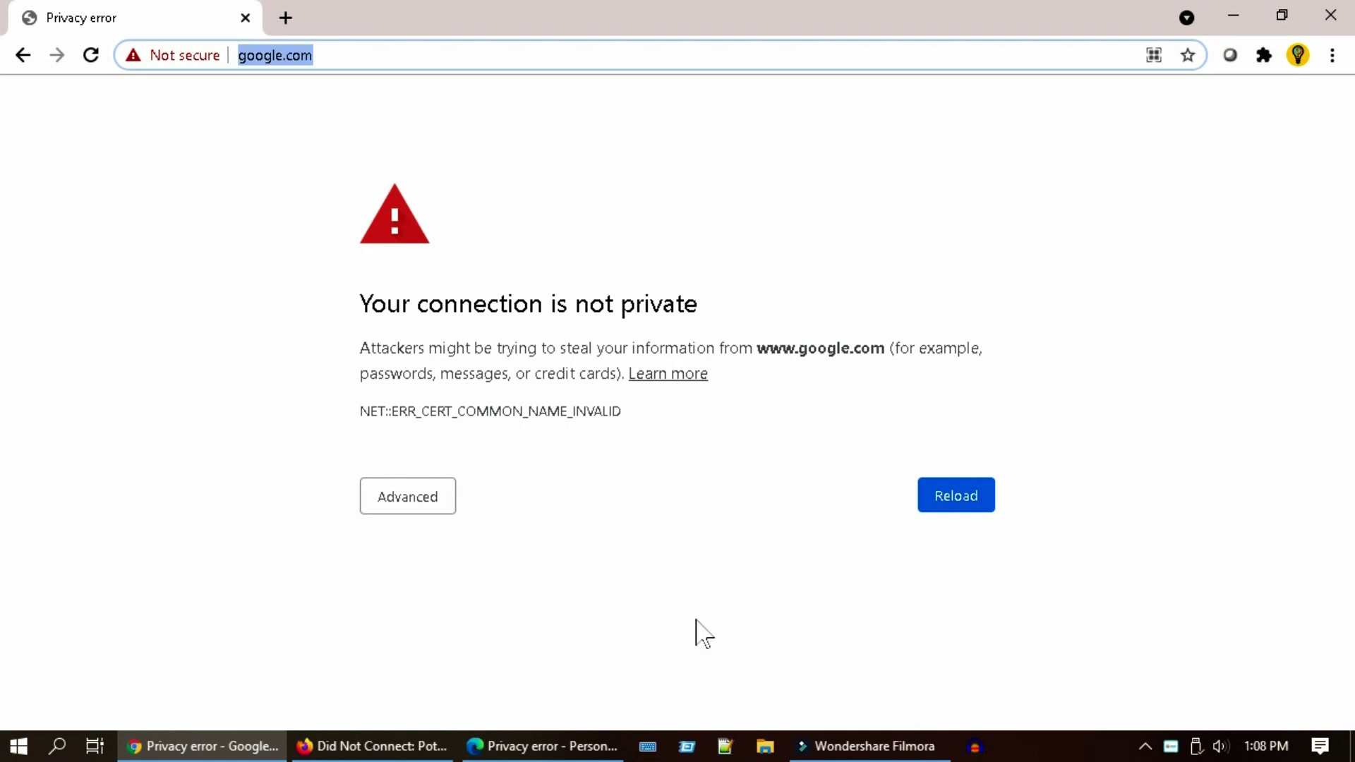
left_click(390, 743)
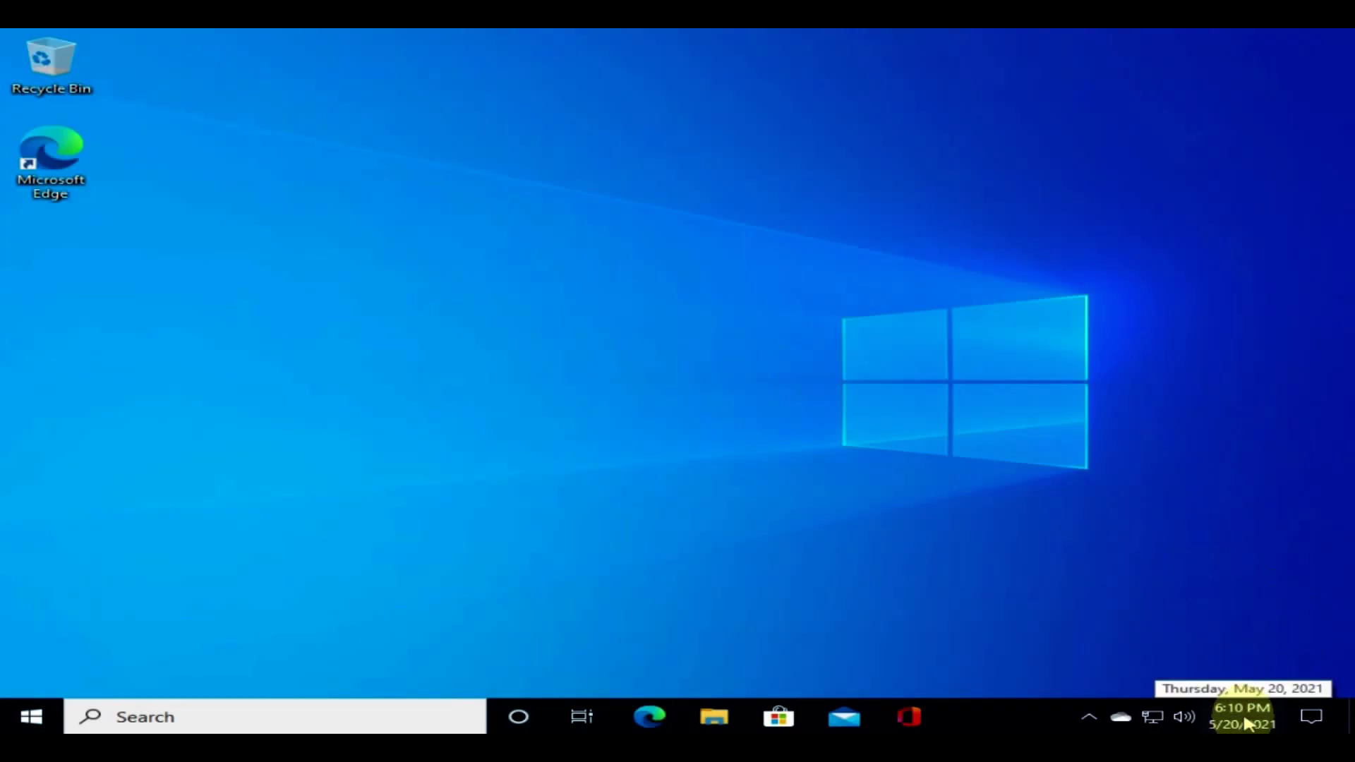
- Sync the Windows clock with time.windows.com from the taskbar clock's date/time settings
right_click(1248, 725)
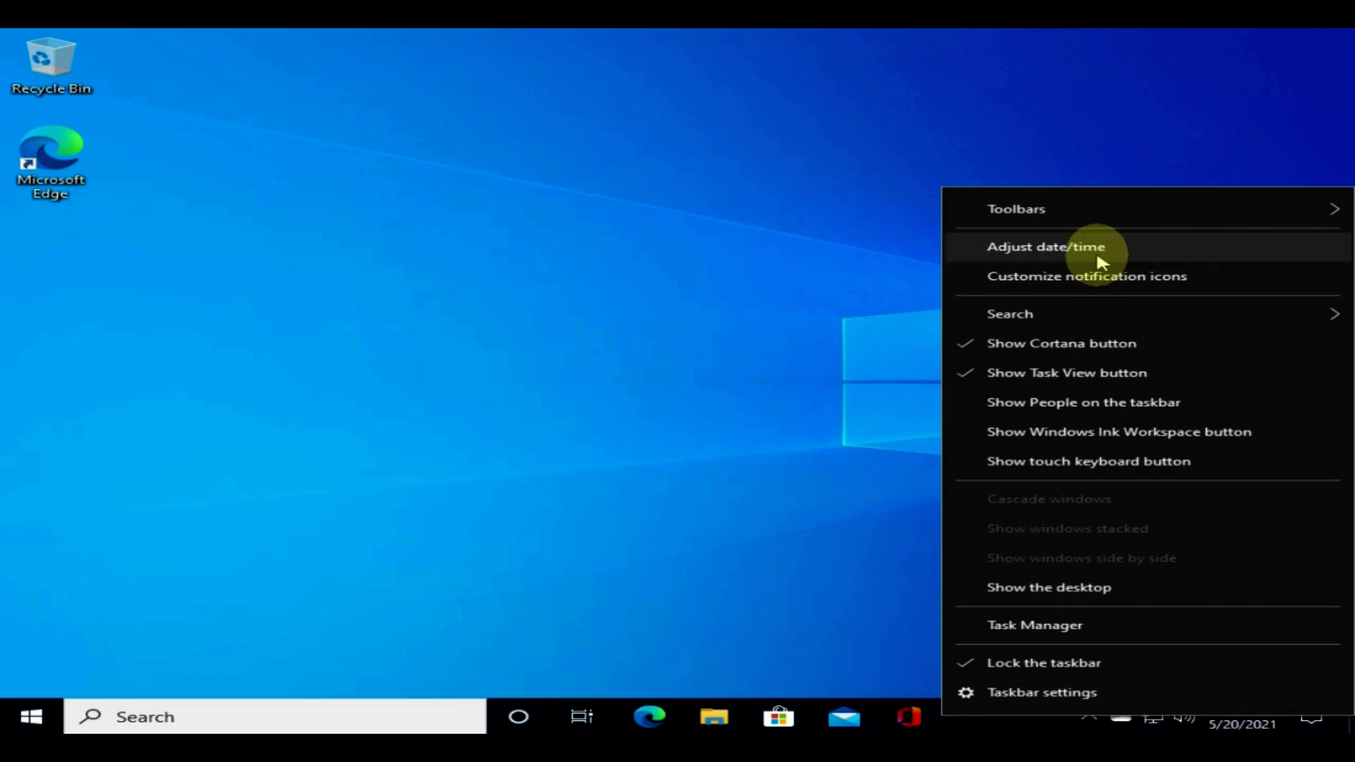
left_click(1139, 249)
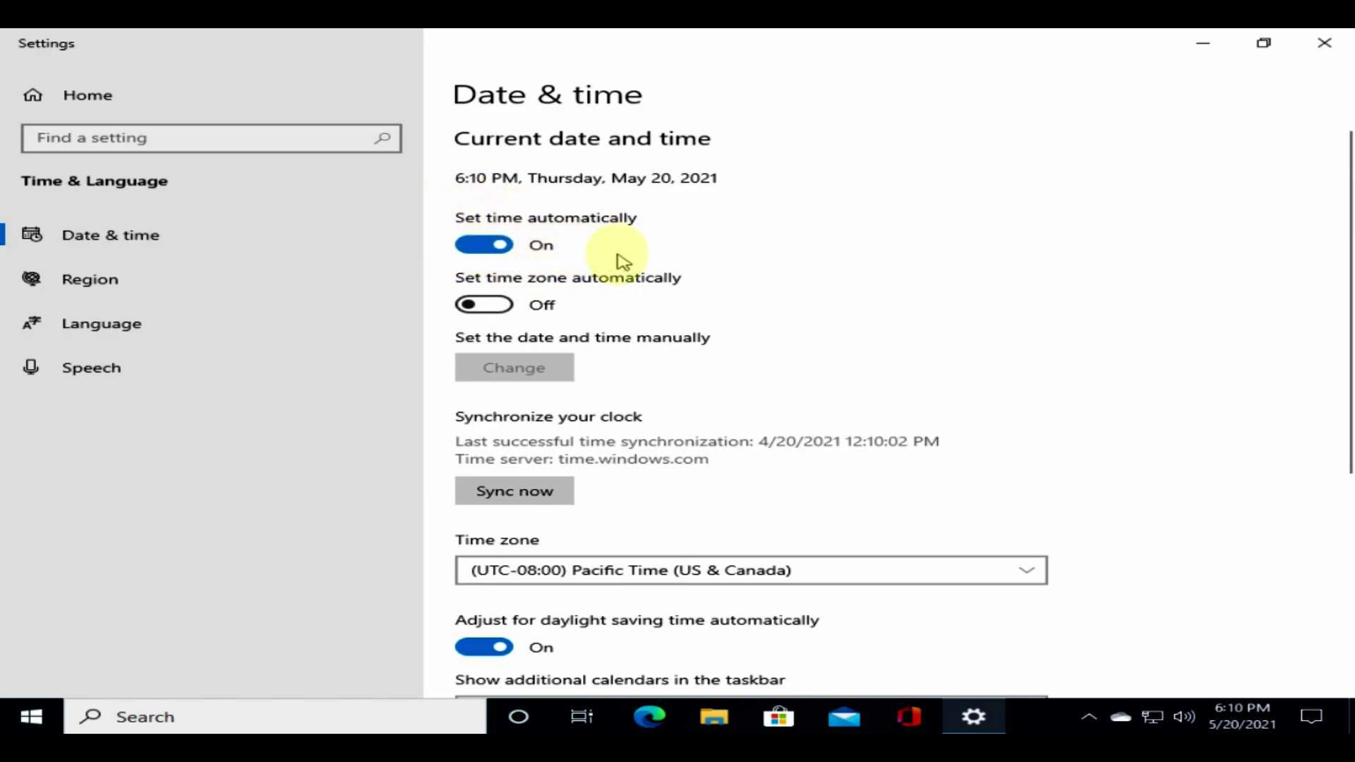
left_click(552, 494)
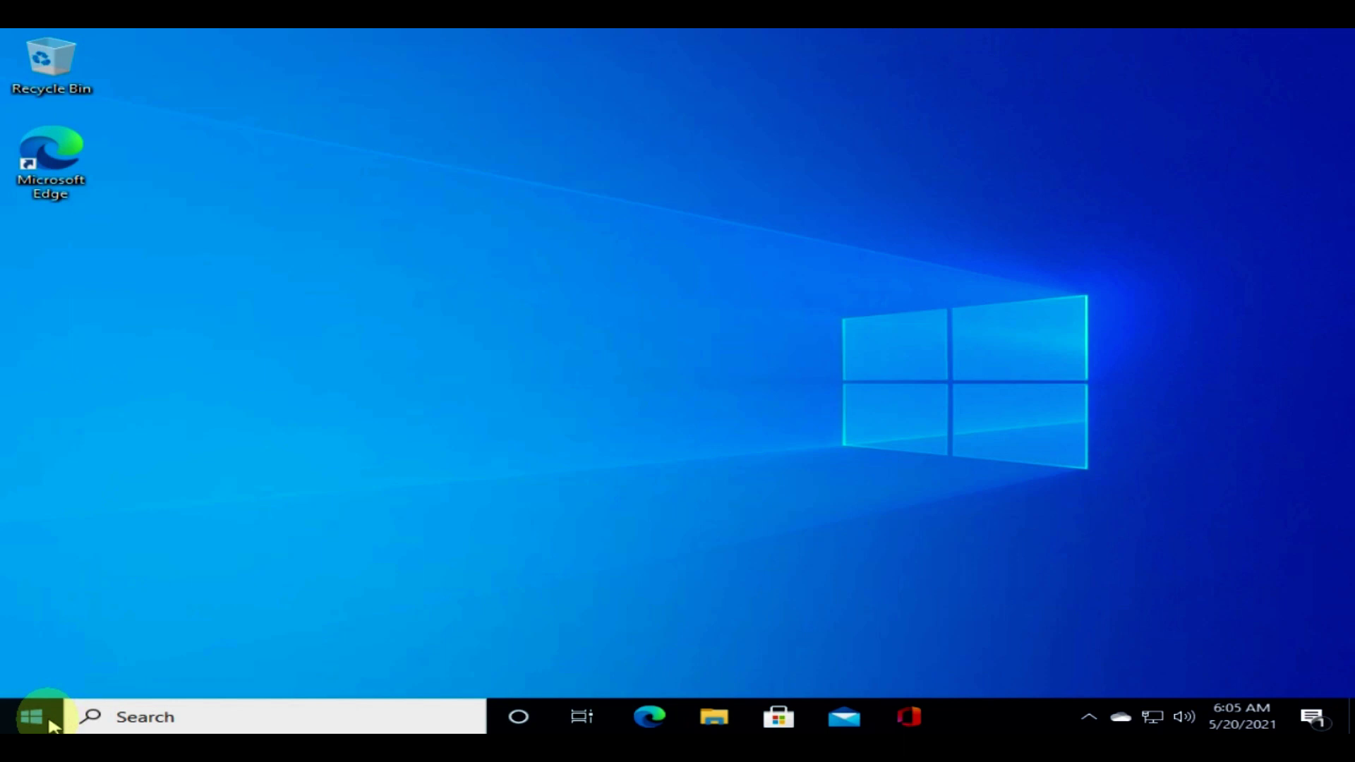
- Open Internet Properties through Run and clear the SSL state on the Content tab
right_click(41, 718)
left_click(148, 627)
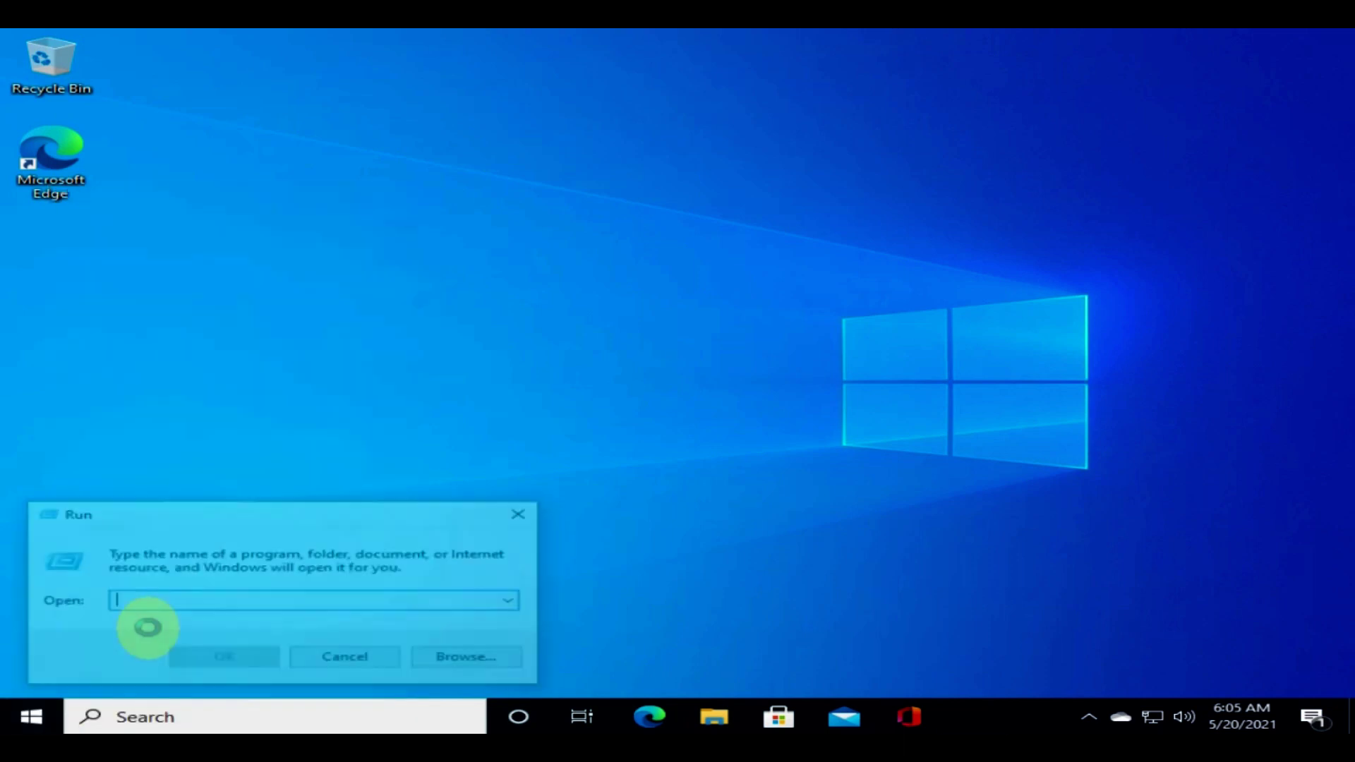
type("inetcpl.cpl")
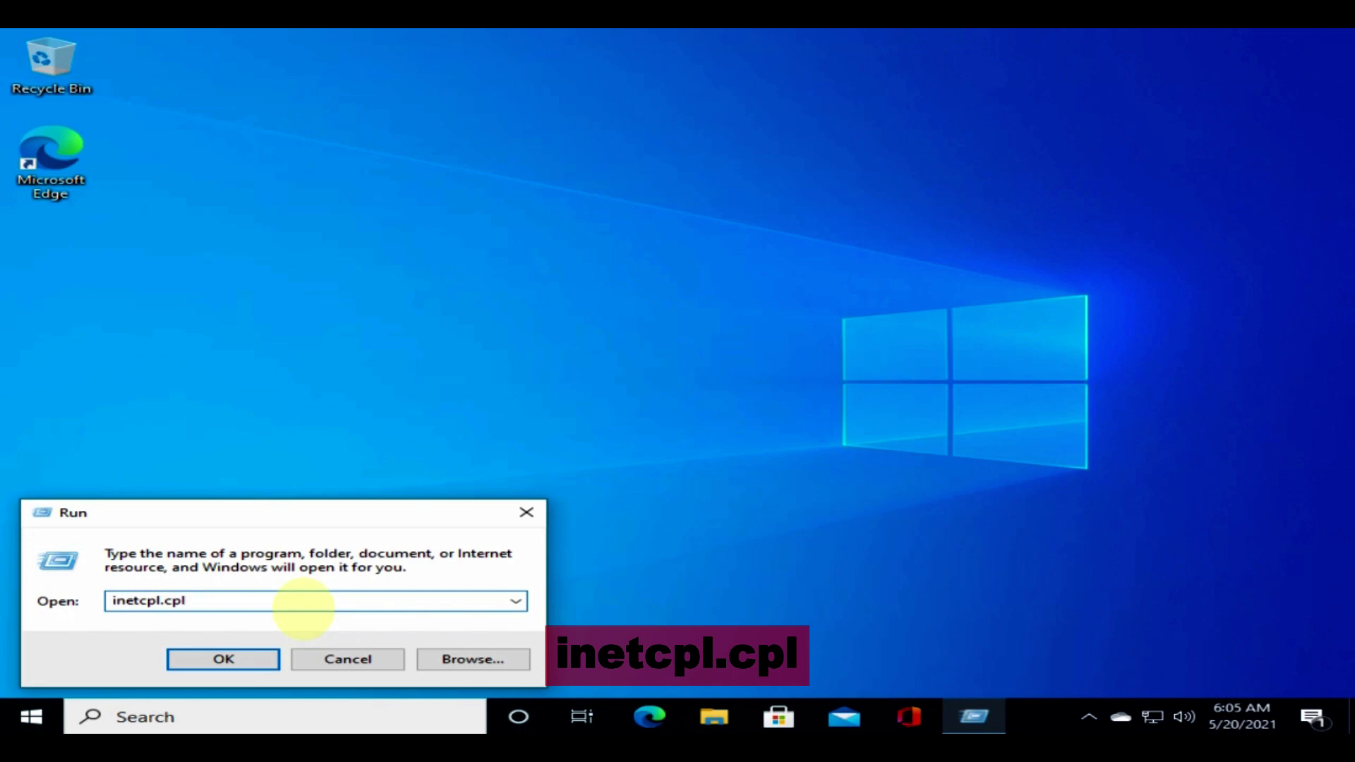
key("Return")
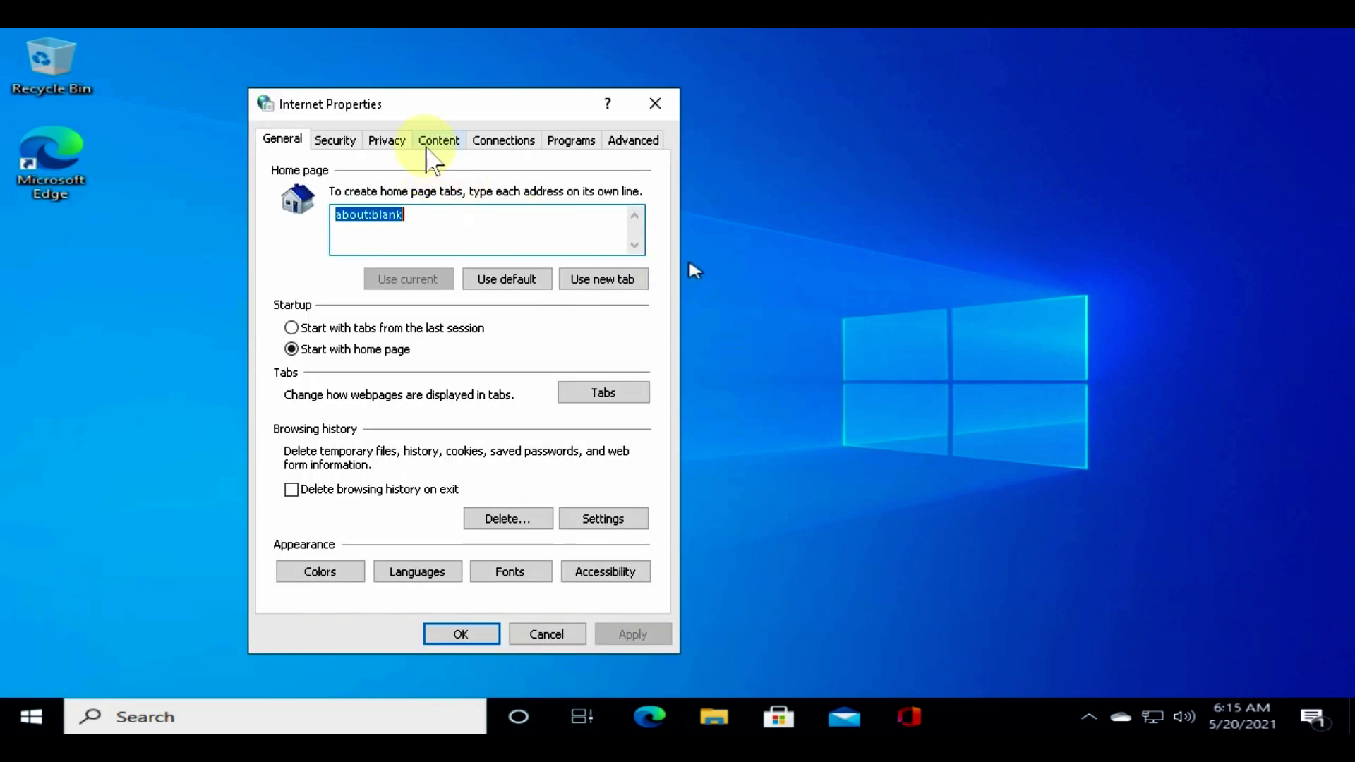
left_click(430, 141)
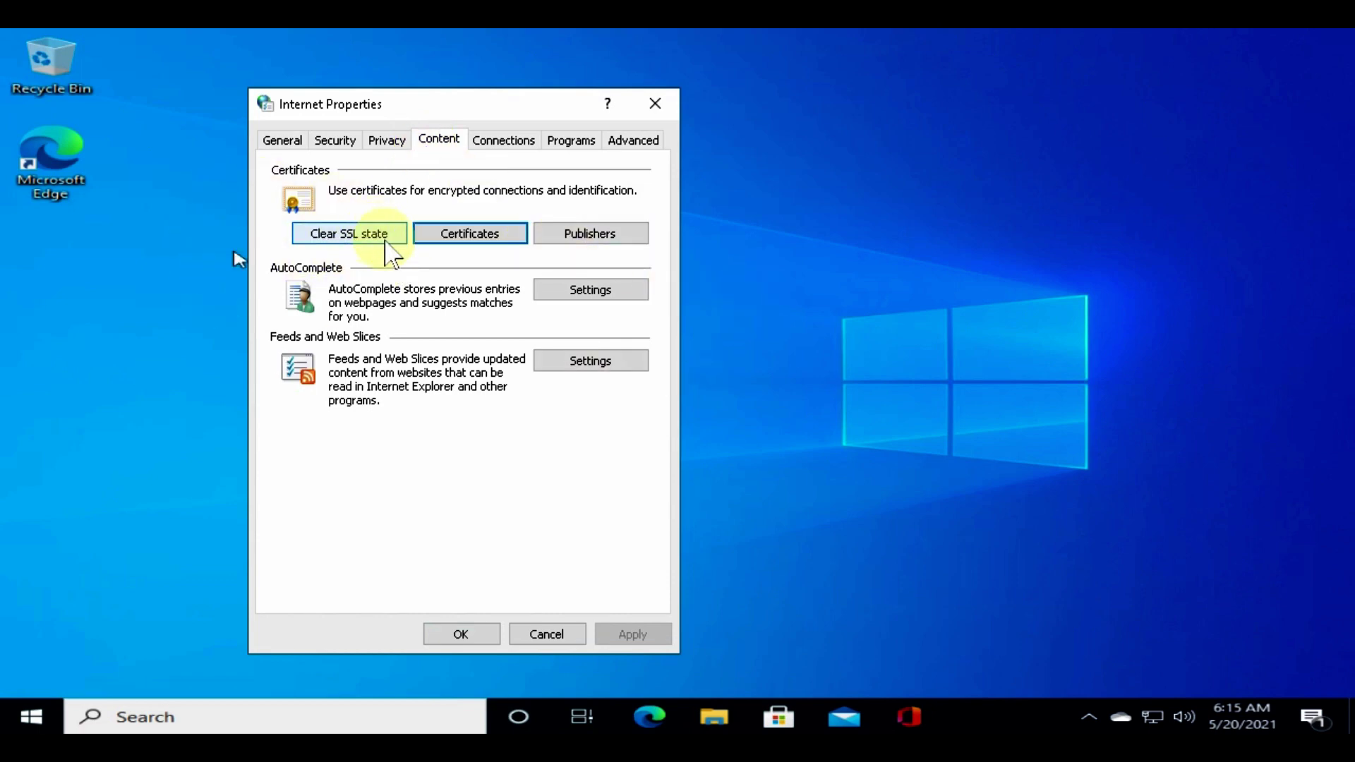
left_click(386, 239)
left_click(792, 458)
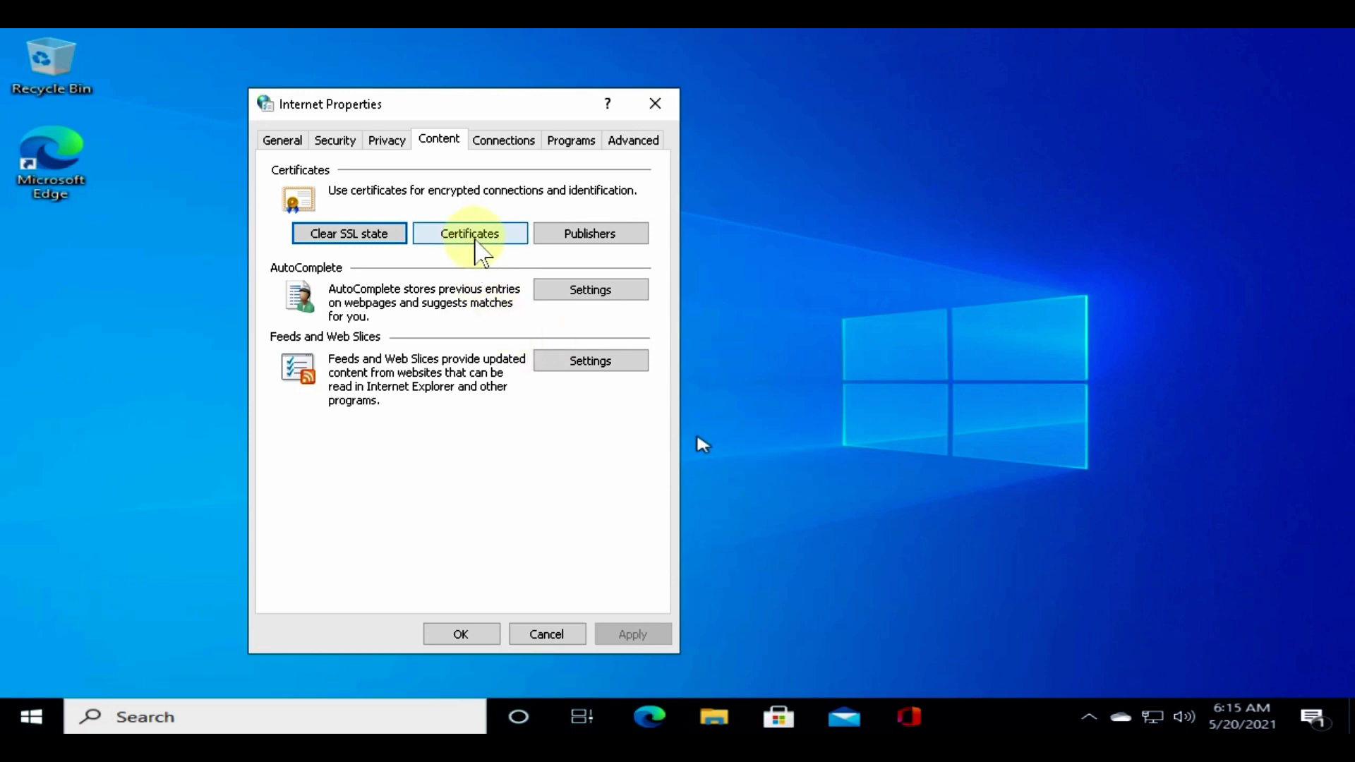
- Remove the cse.google.com certificate from the Personal certificate store
left_click(475, 240)
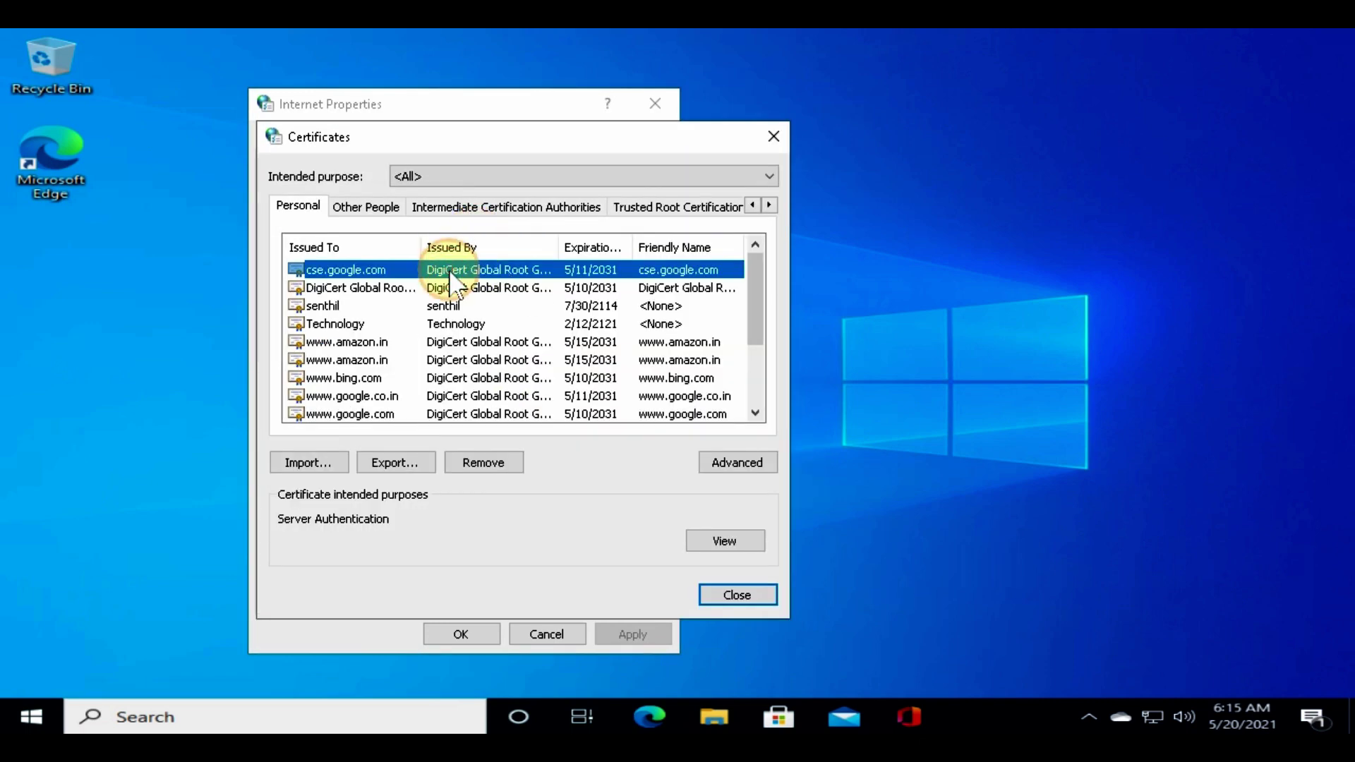
left_click(490, 467)
left_click(750, 458)
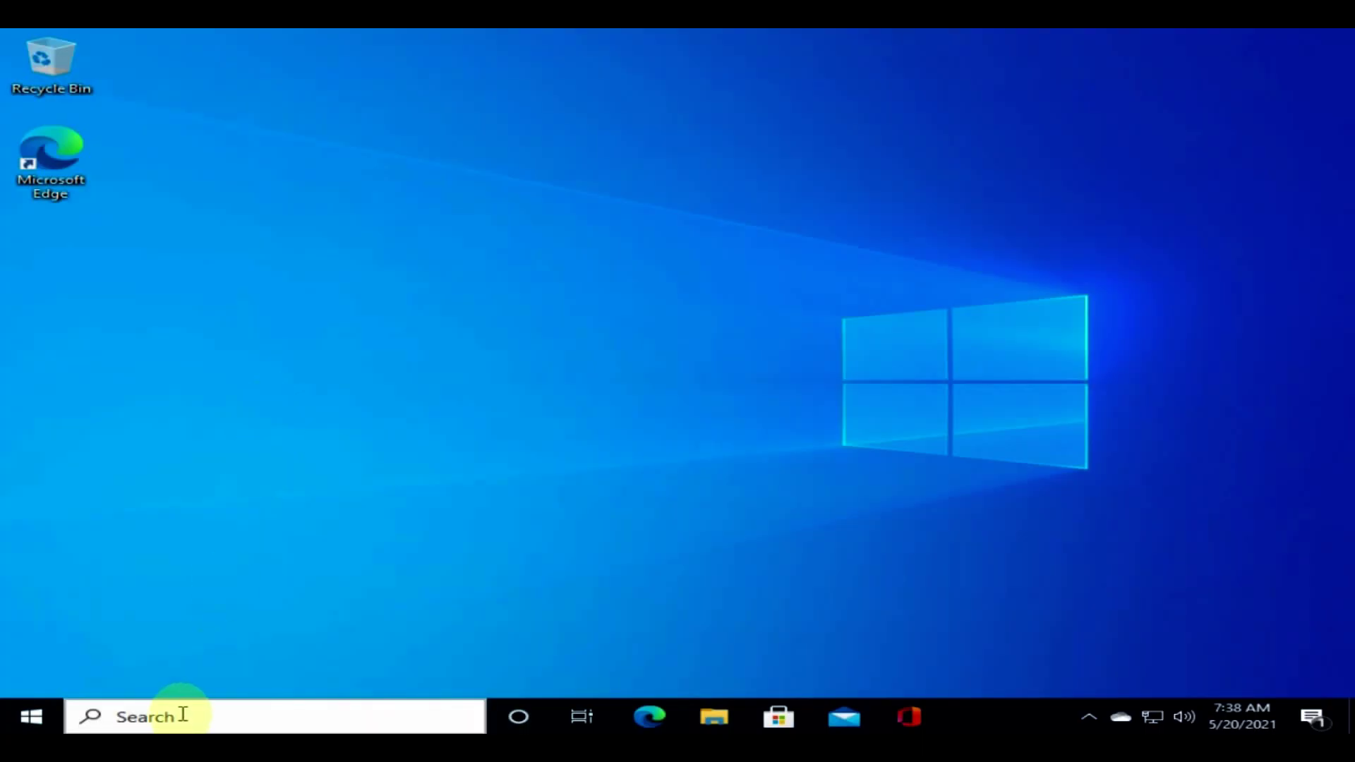
- Open Control Panel in Large icons view, then the Ethernet status from Network and Sharing Center
left_click(182, 714)
type("control")
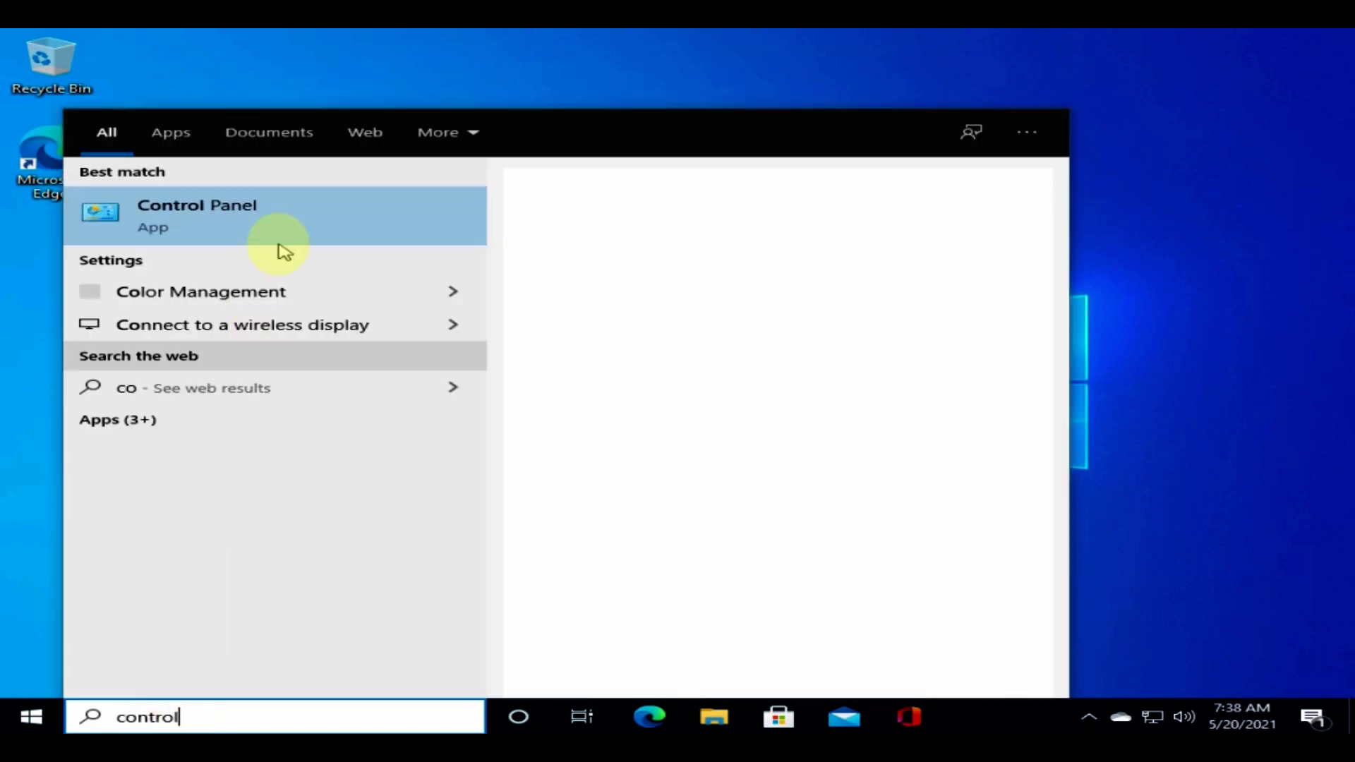
left_click(281, 207)
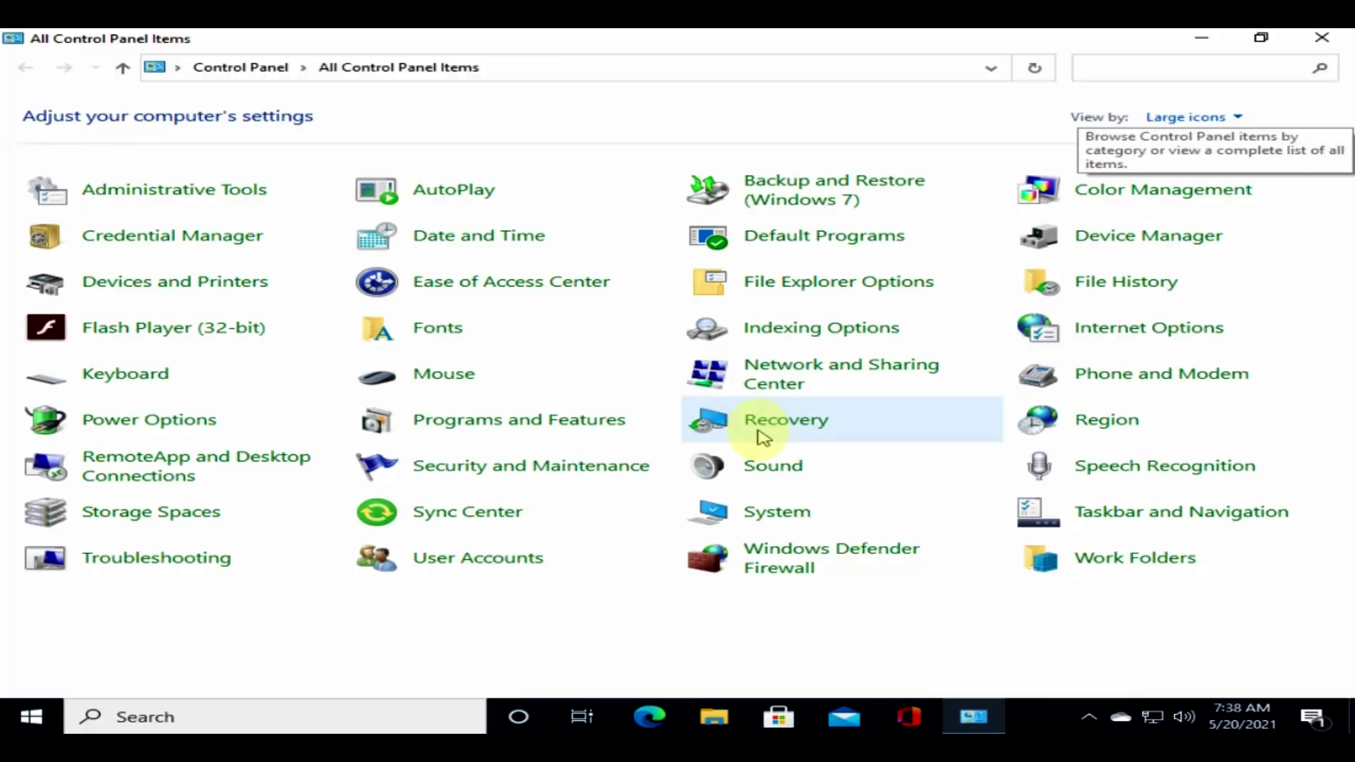
left_click(1240, 120)
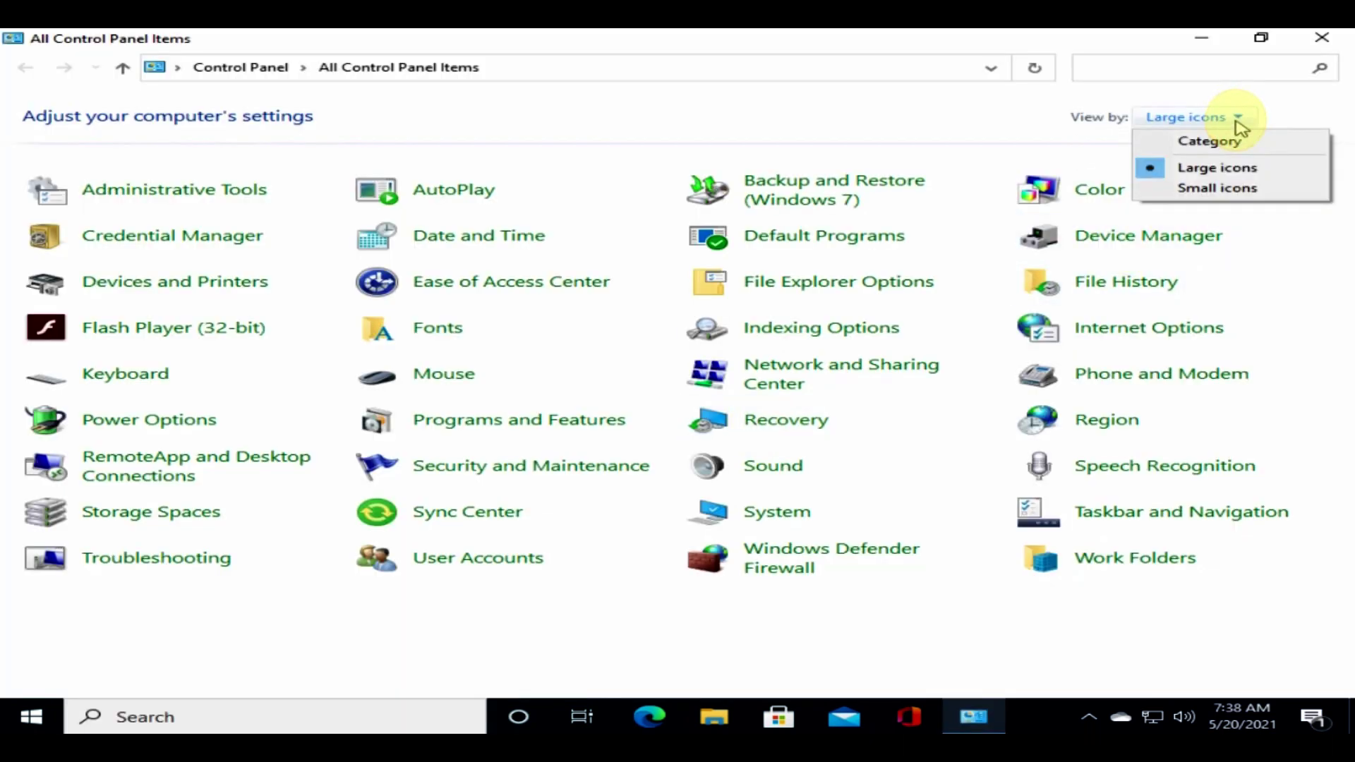
left_click(1243, 171)
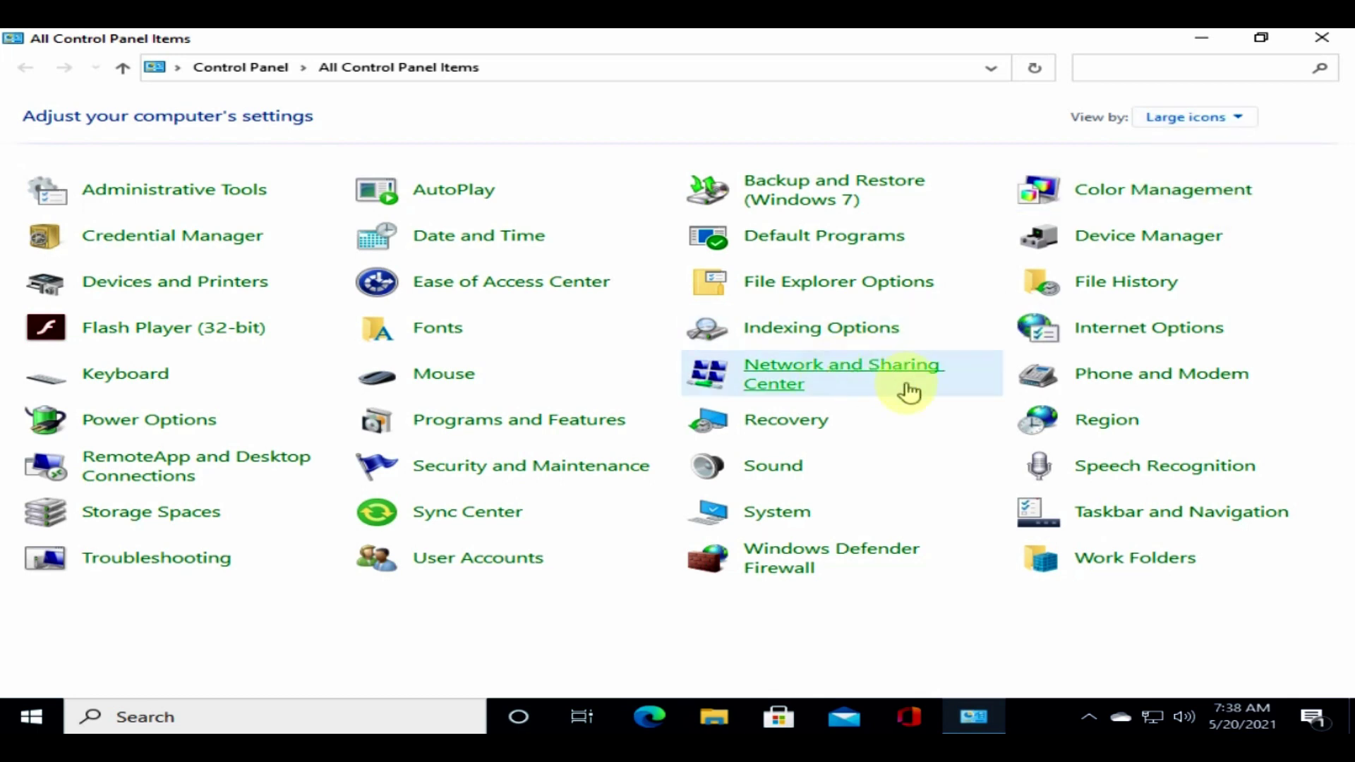
left_click(875, 377)
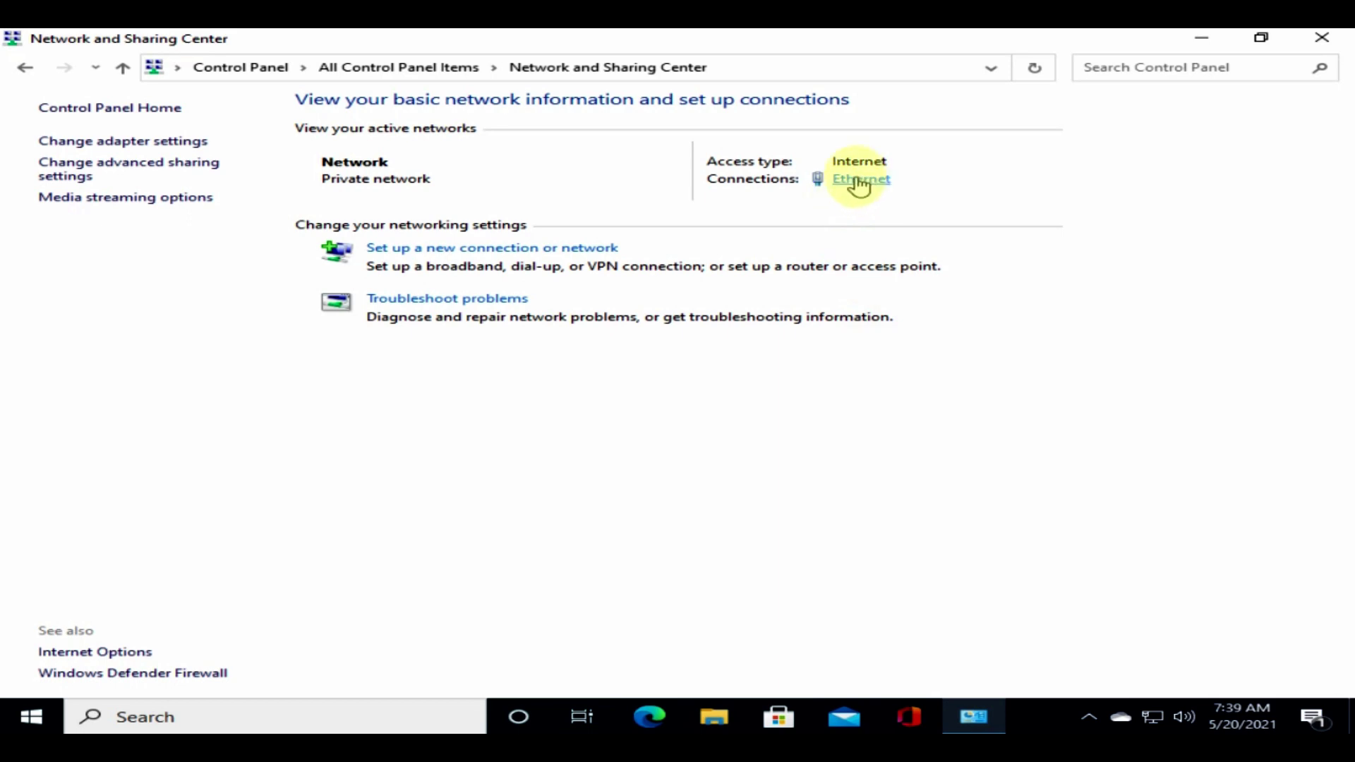
left_click(854, 185)
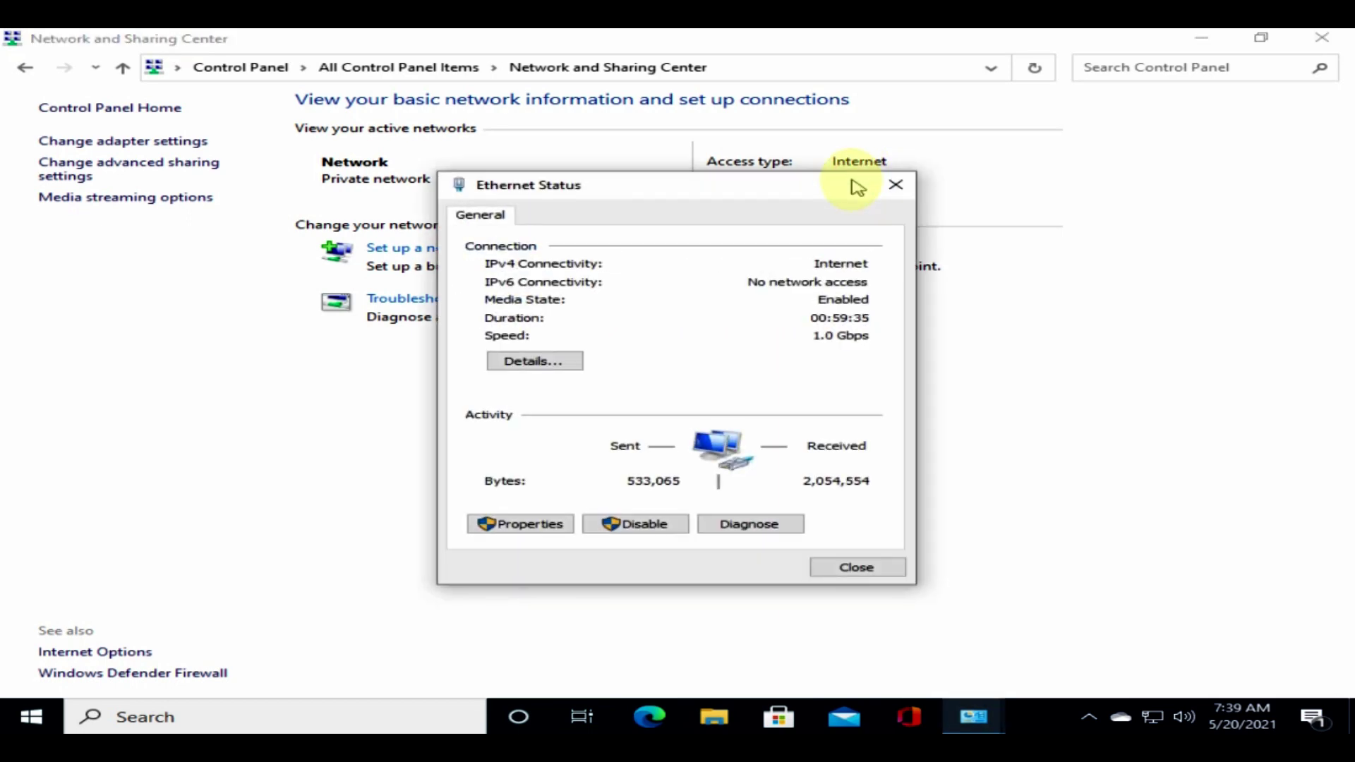
- Set the Ethernet IPv4 DNS servers manually to preferred 8.8.8.8 and alternate 8.8.4.4
left_click(538, 526)
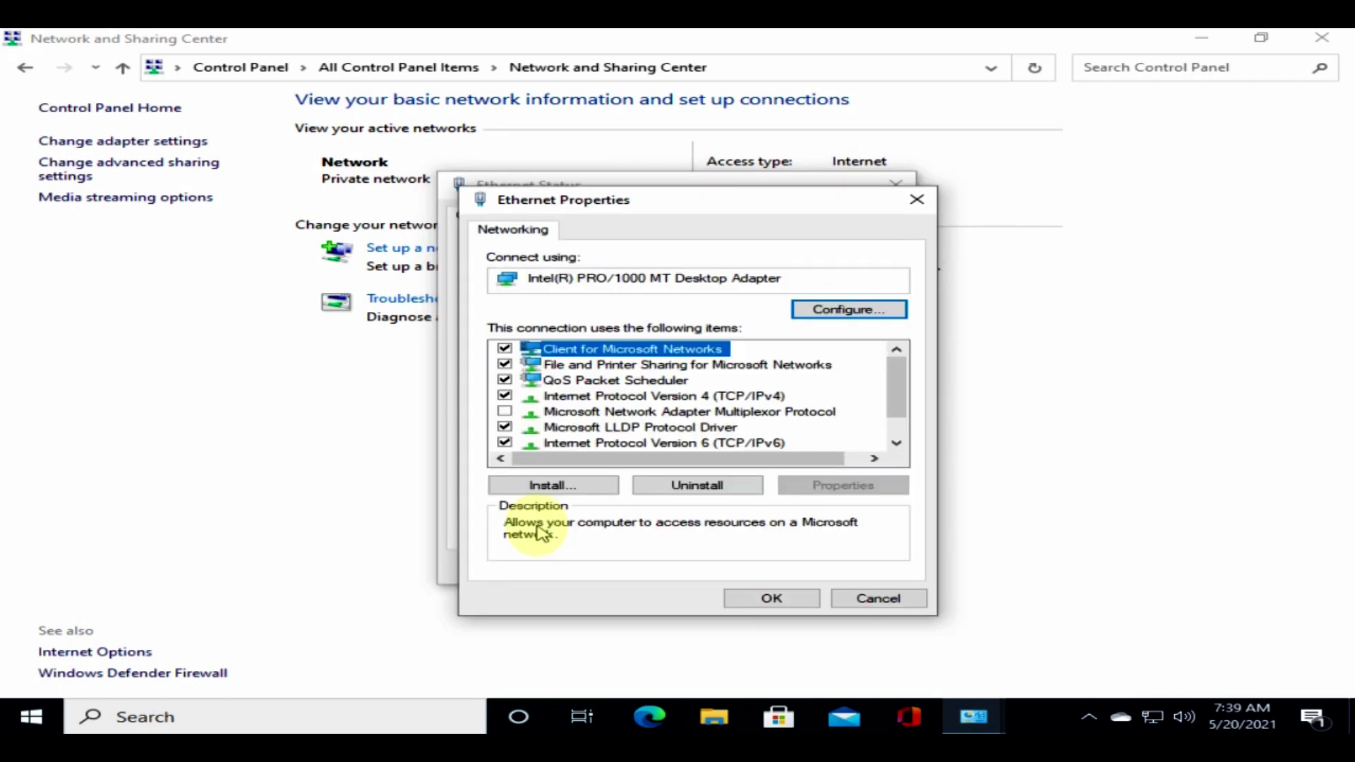
left_click(681, 398)
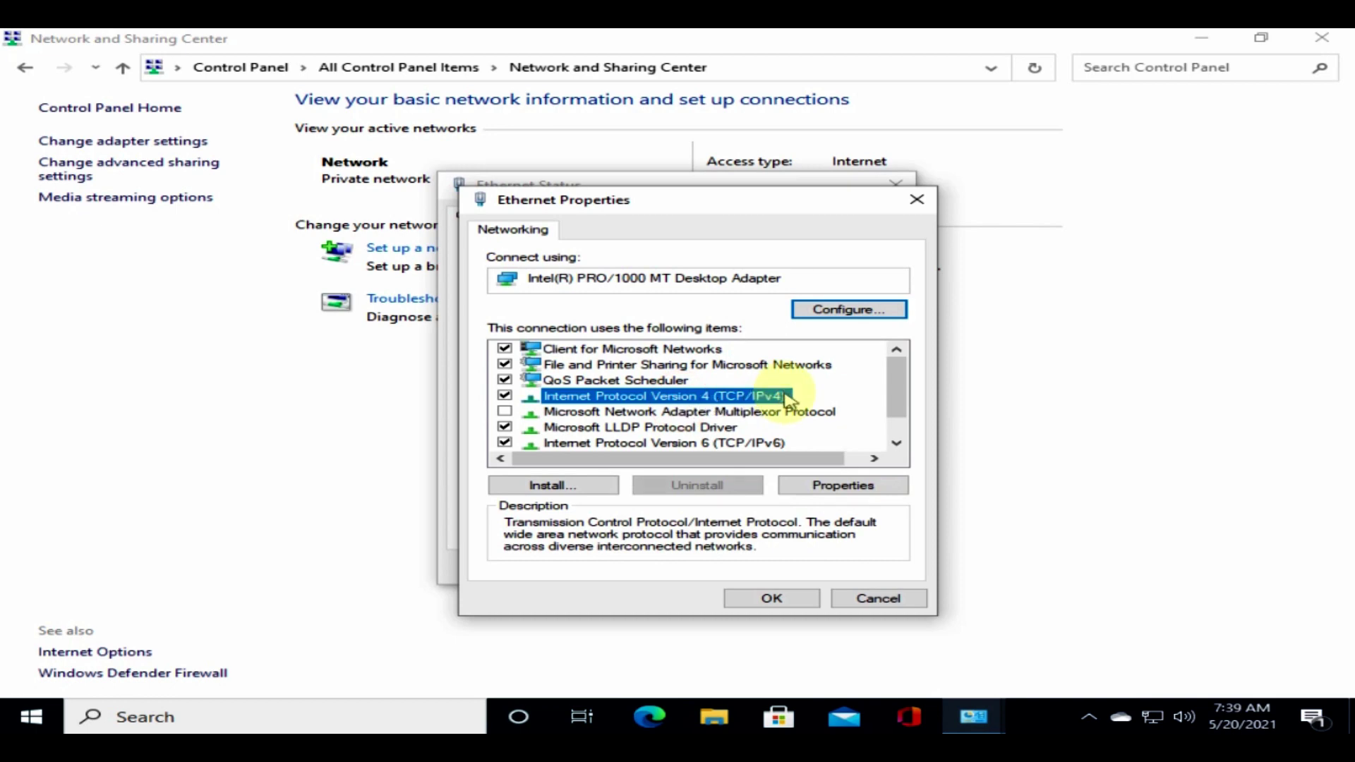
left_click(846, 491)
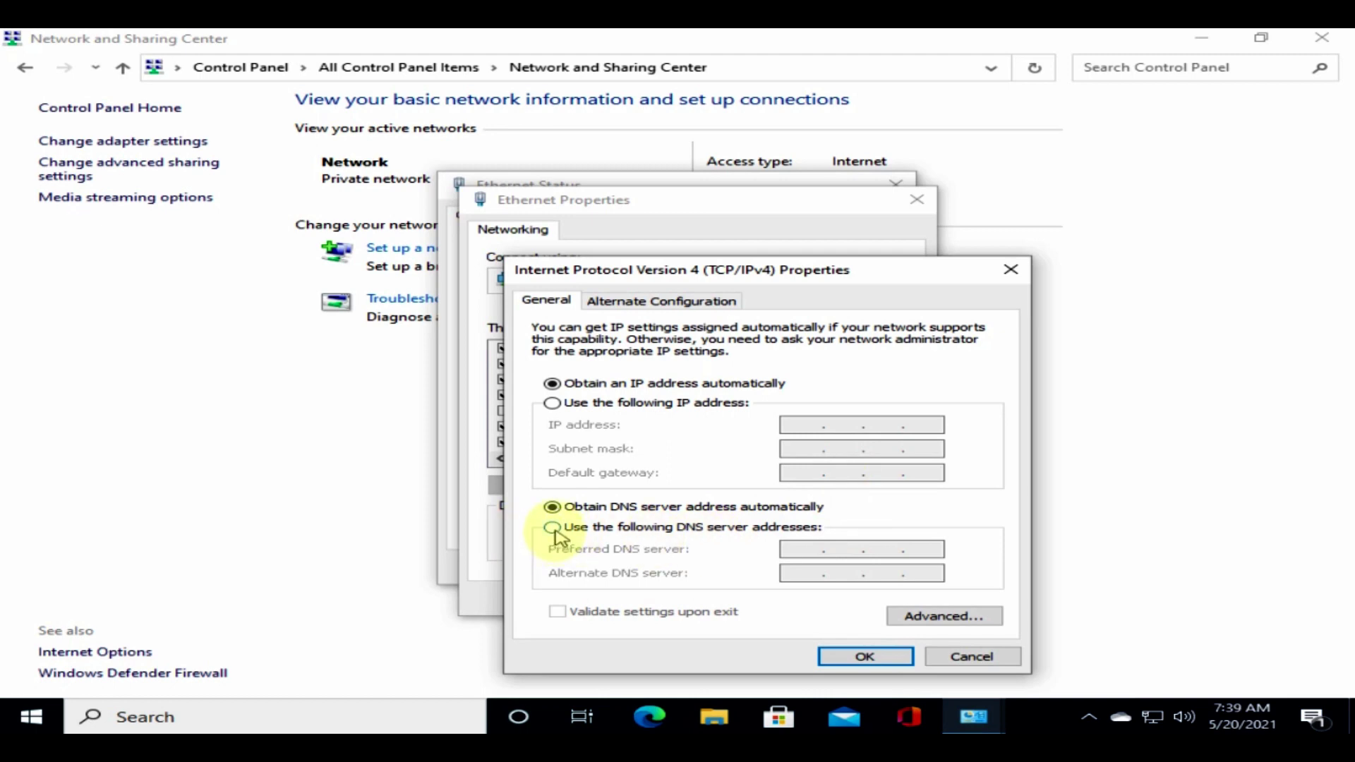
left_click(552, 528)
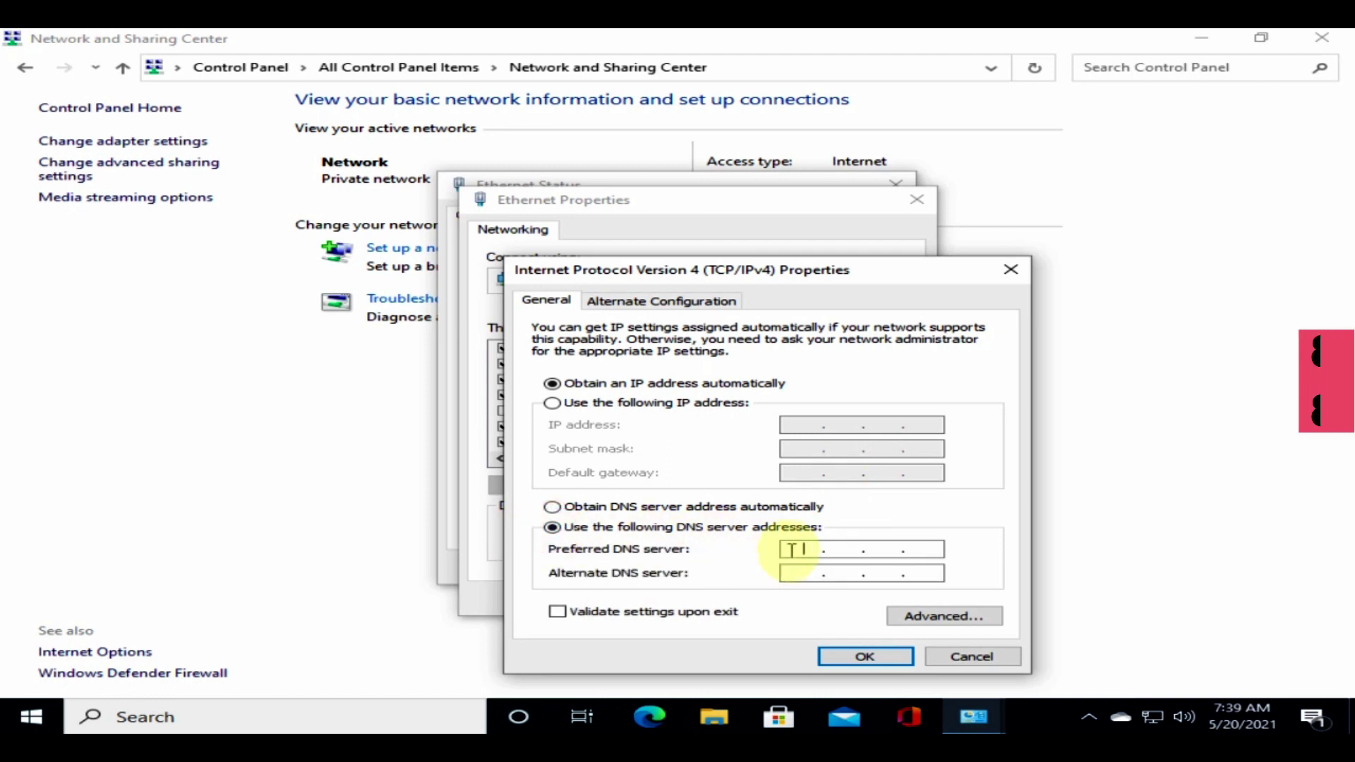
type("8.")
type("8.8.8")
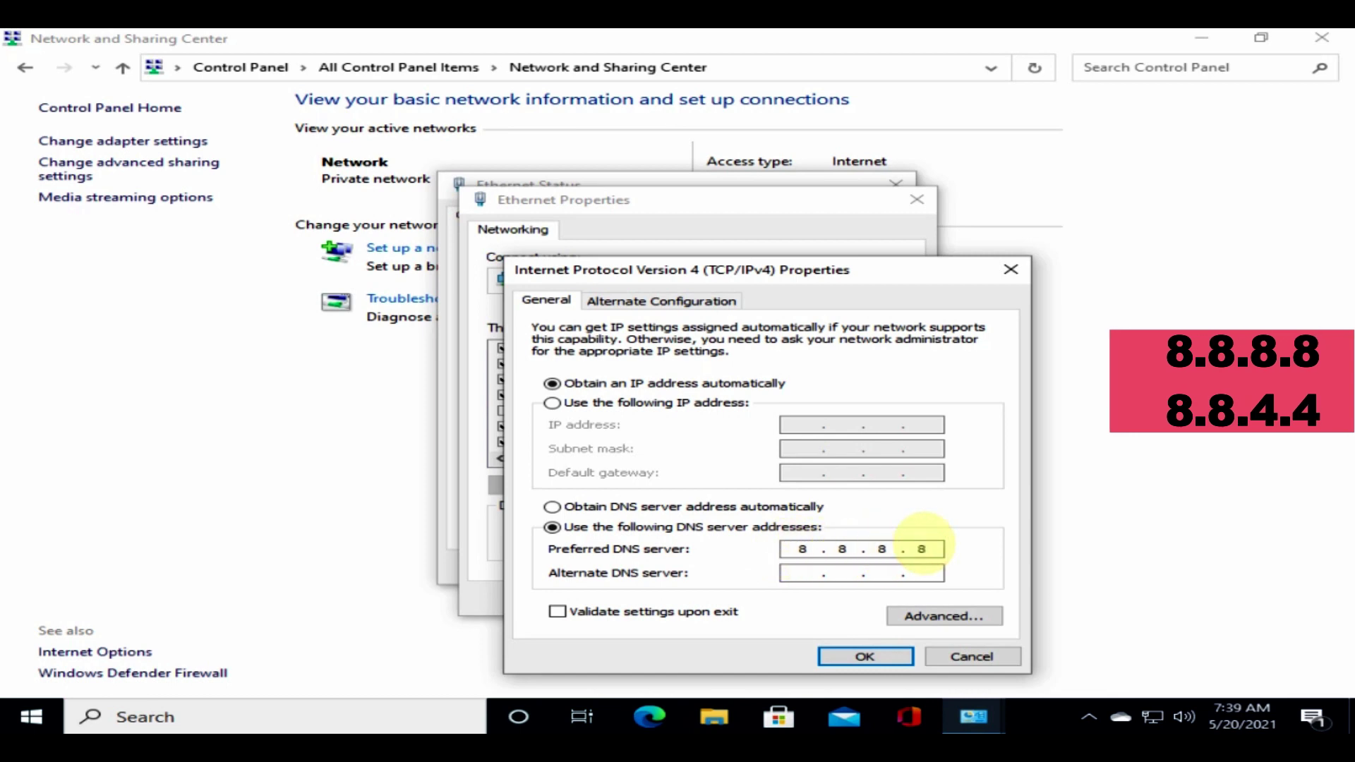
left_click(792, 571)
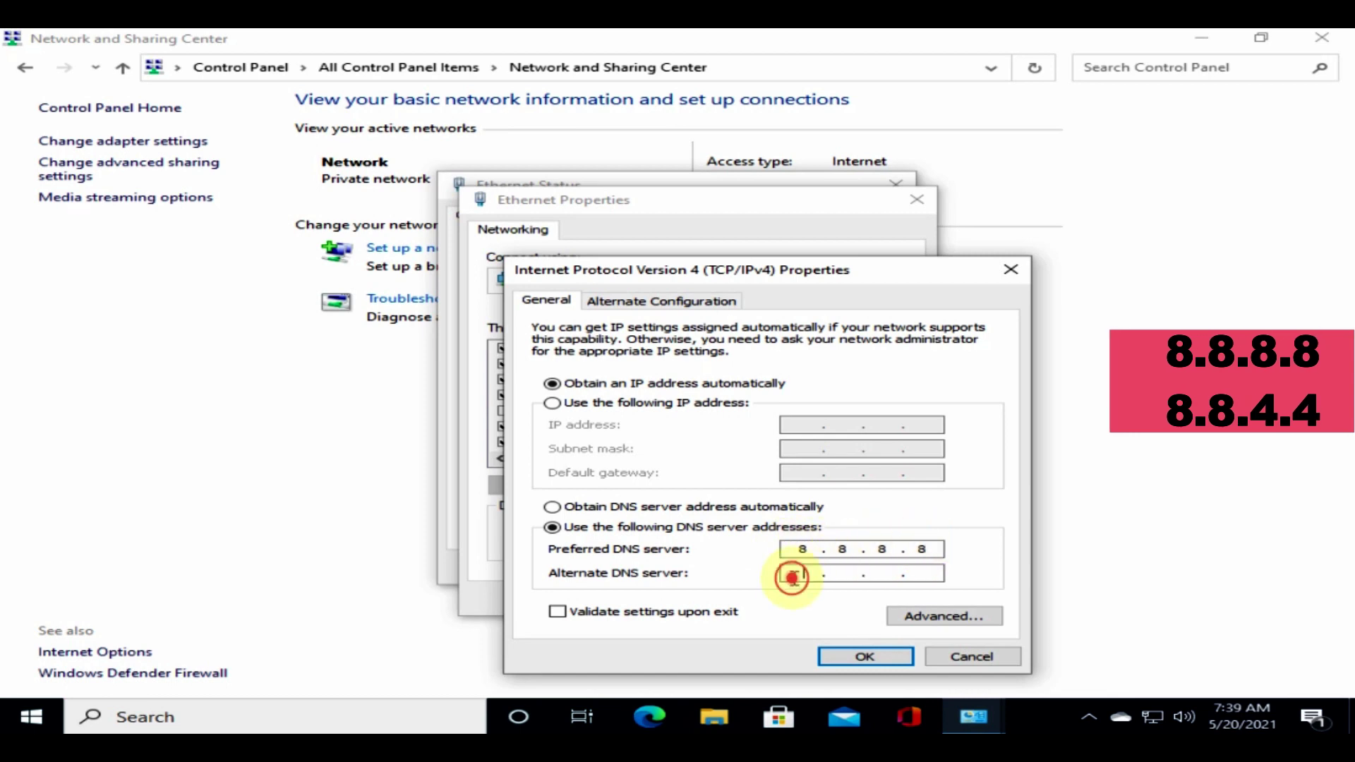
type("8.8.4.4")
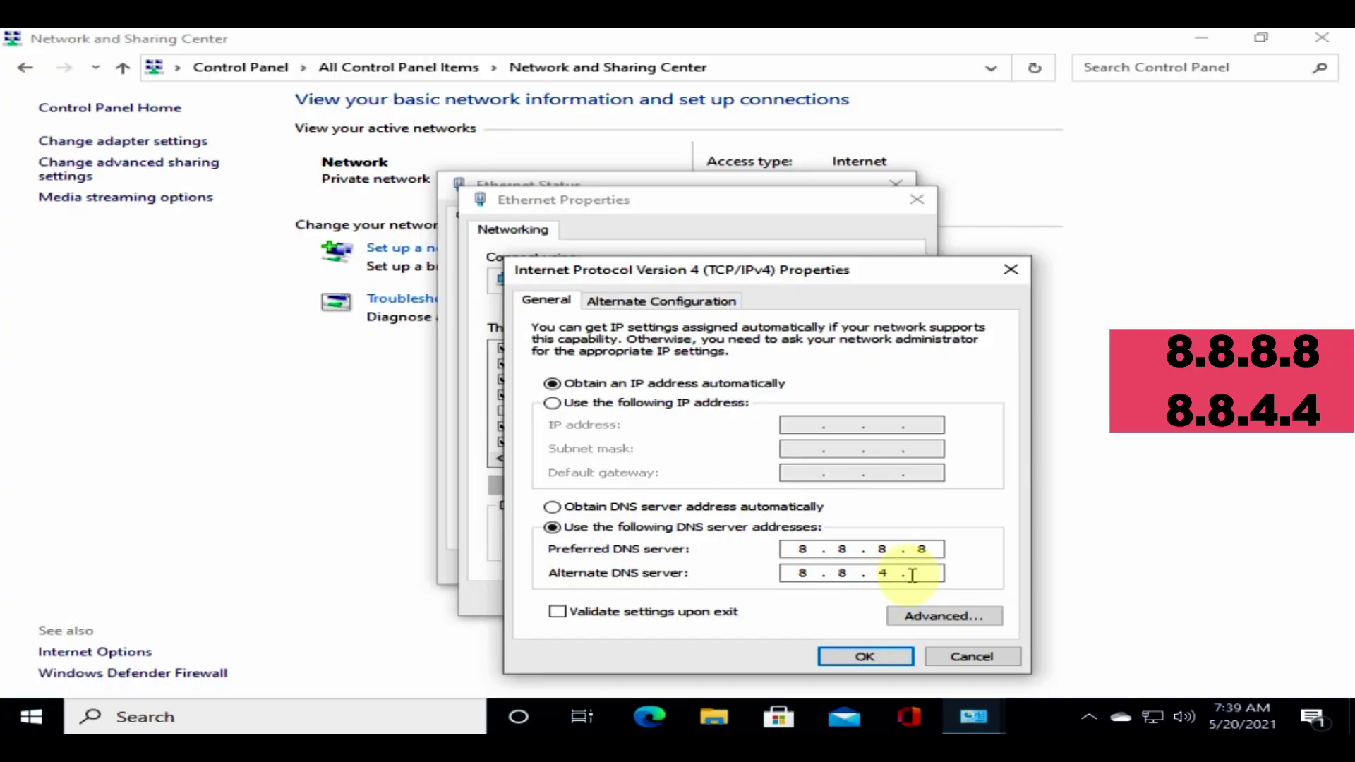
- Apply the IPv4 settings, close the Ethernet dialogs, and back out of the Start power menu
left_click(865, 658)
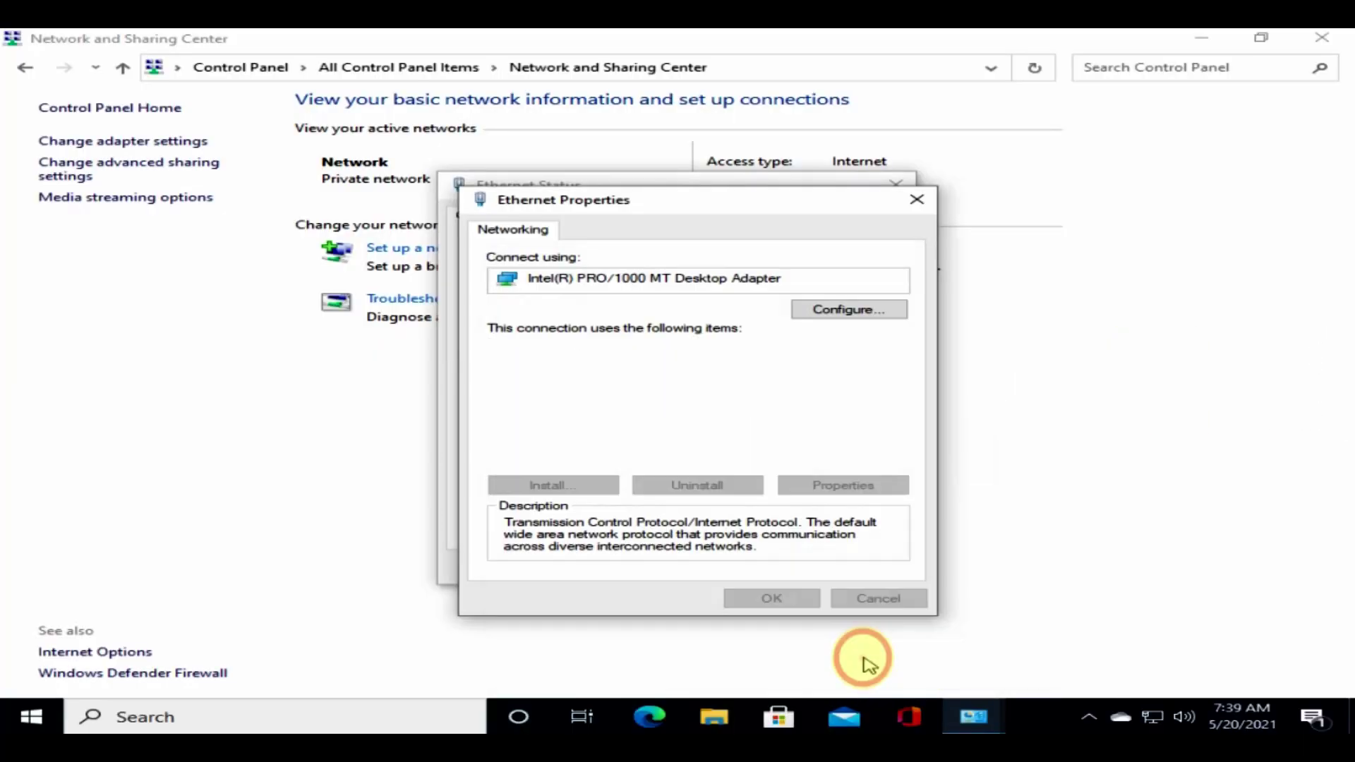
left_click(787, 597)
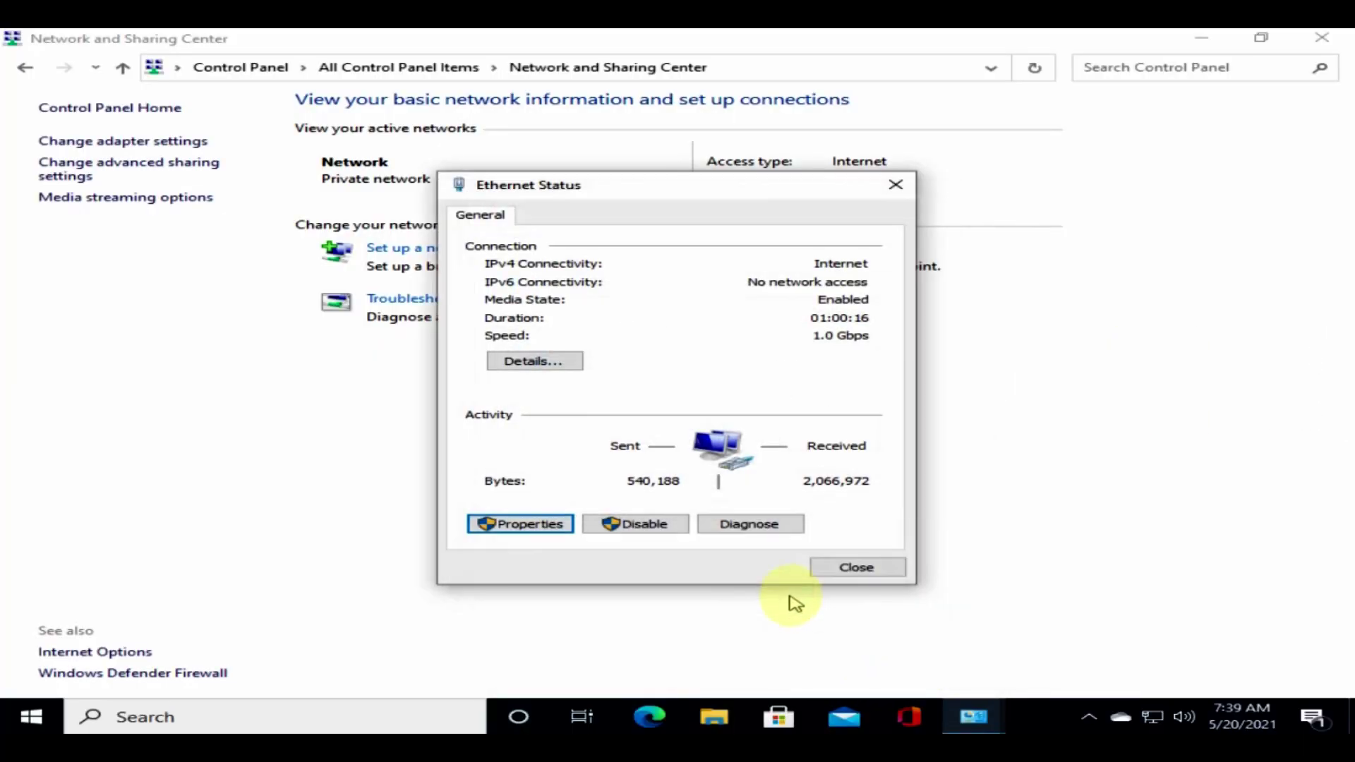
left_click(851, 568)
left_click(32, 716)
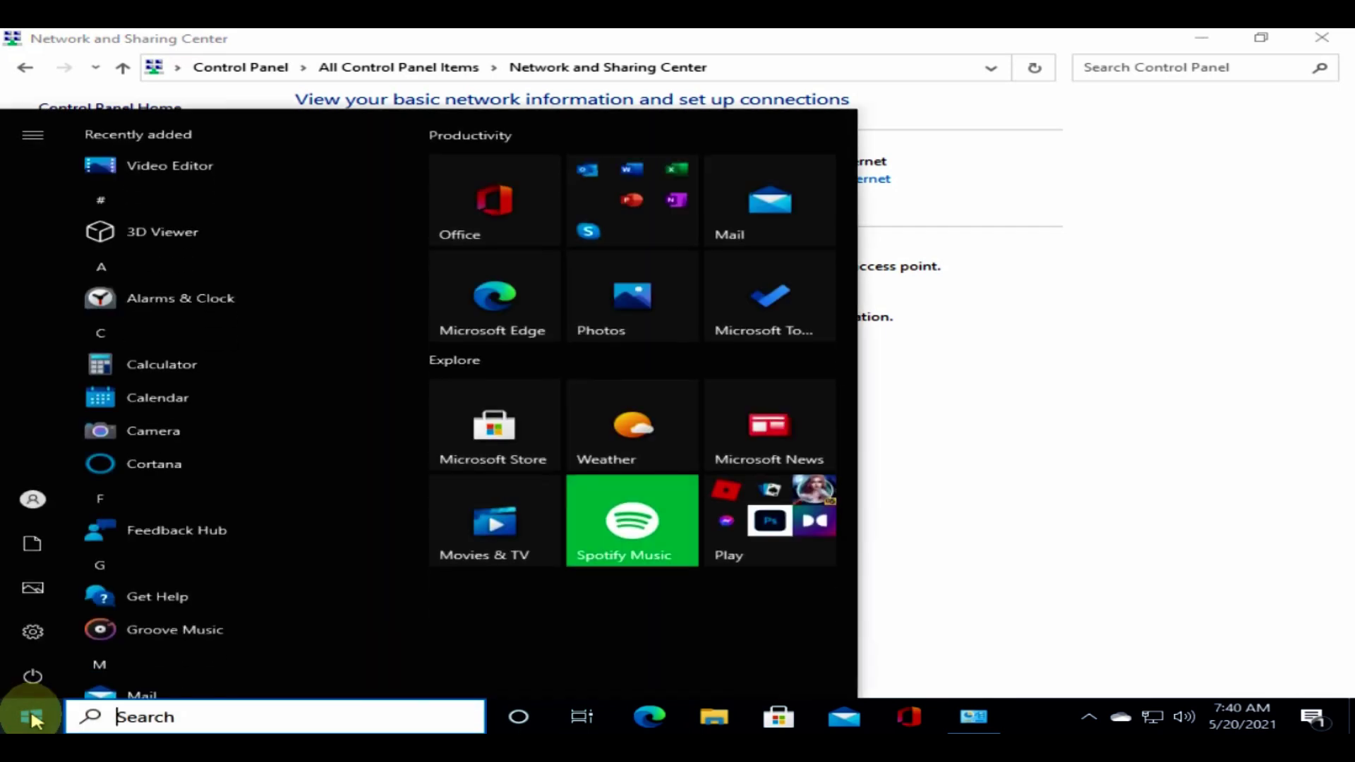
left_click(33, 674)
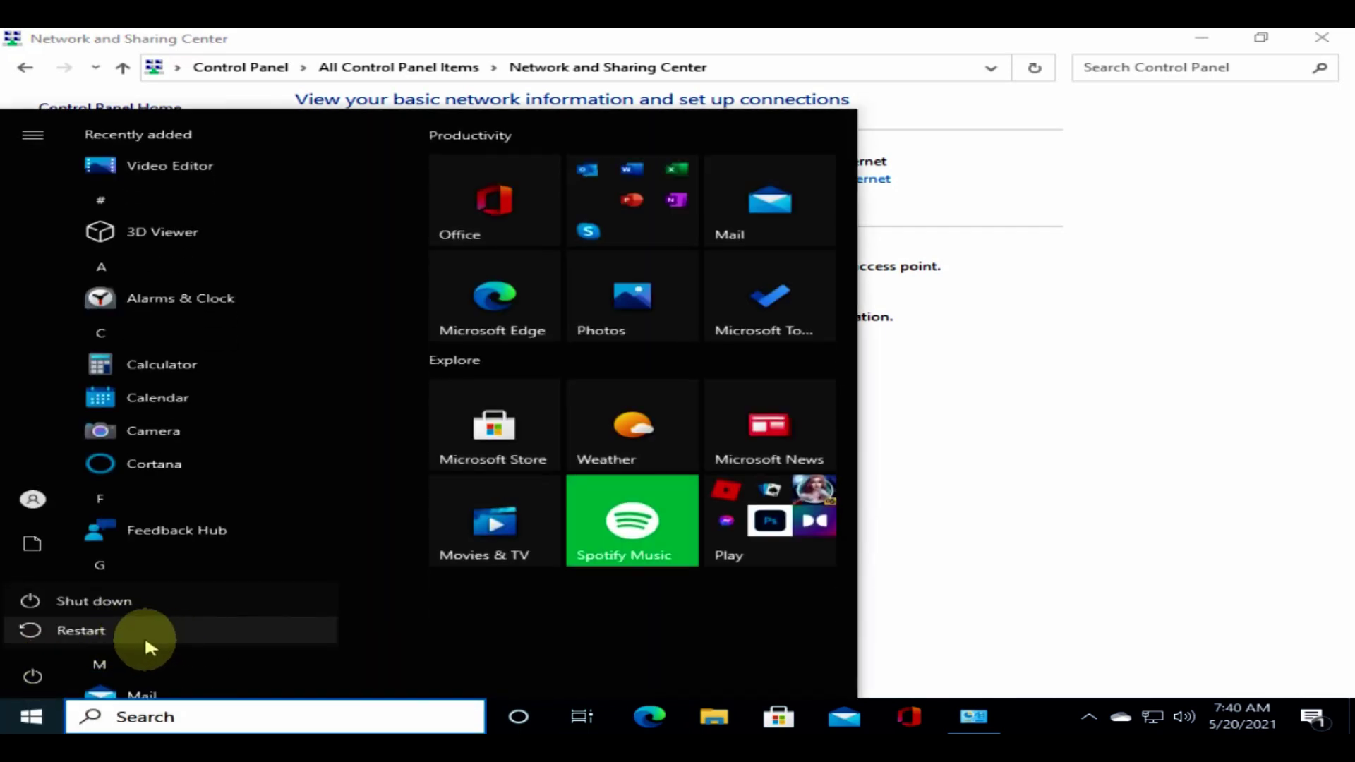
left_click(940, 481)
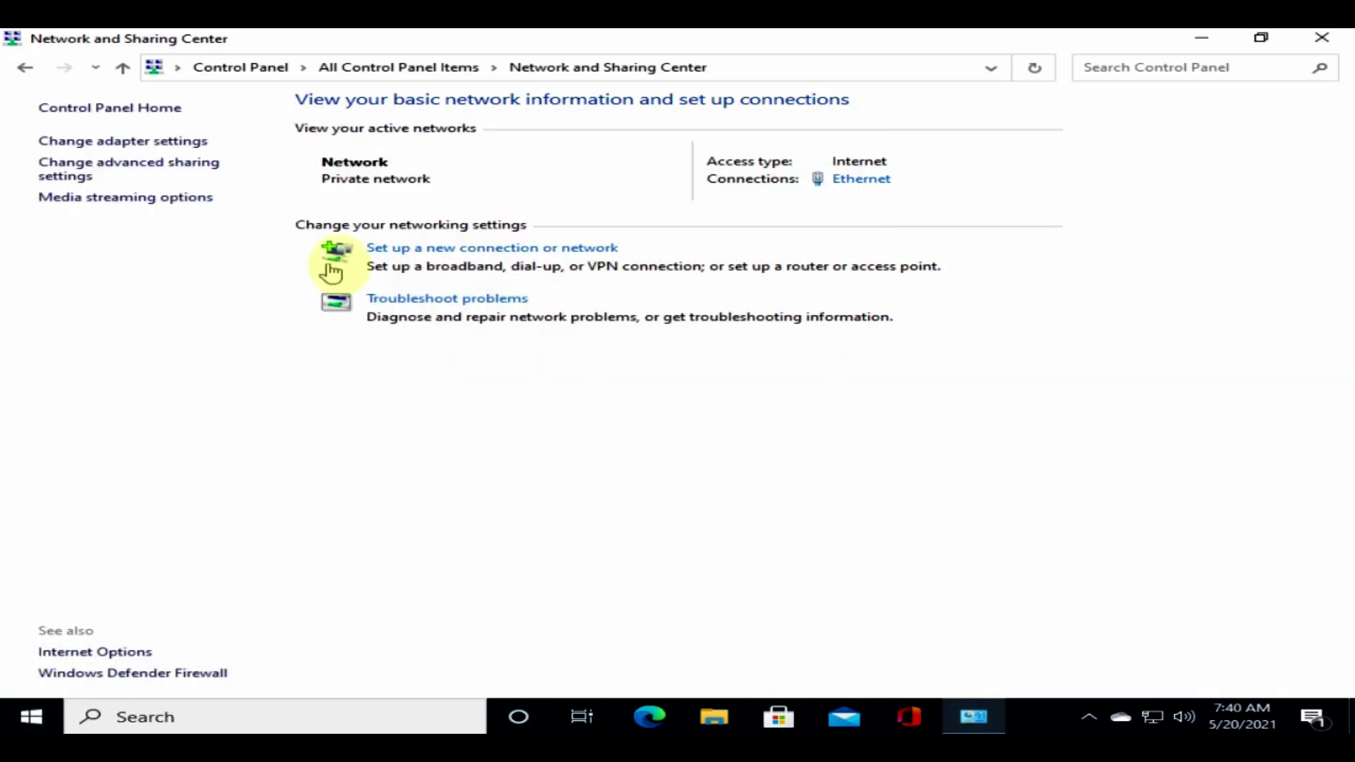
- Disable and re-enable the Ethernet adapter in Network Connections
left_click(186, 142)
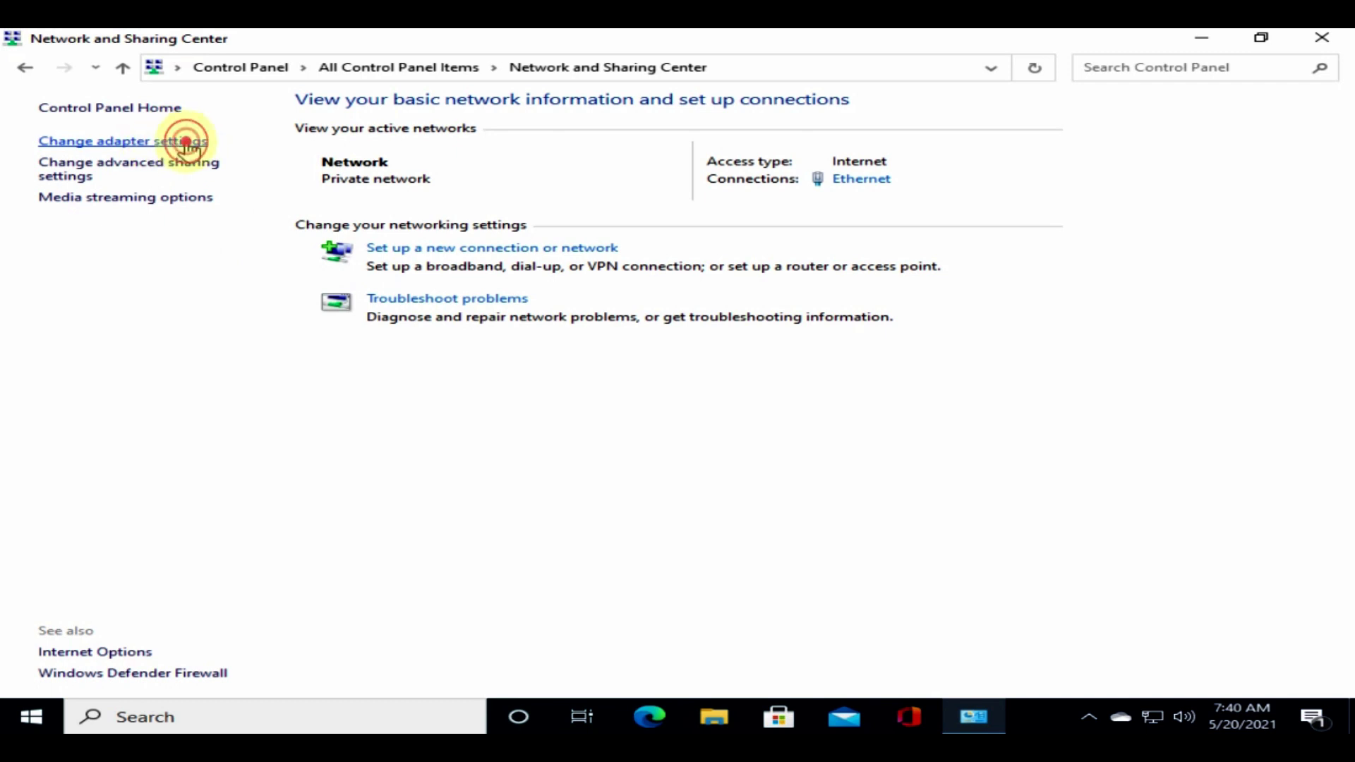
left_click(225, 165)
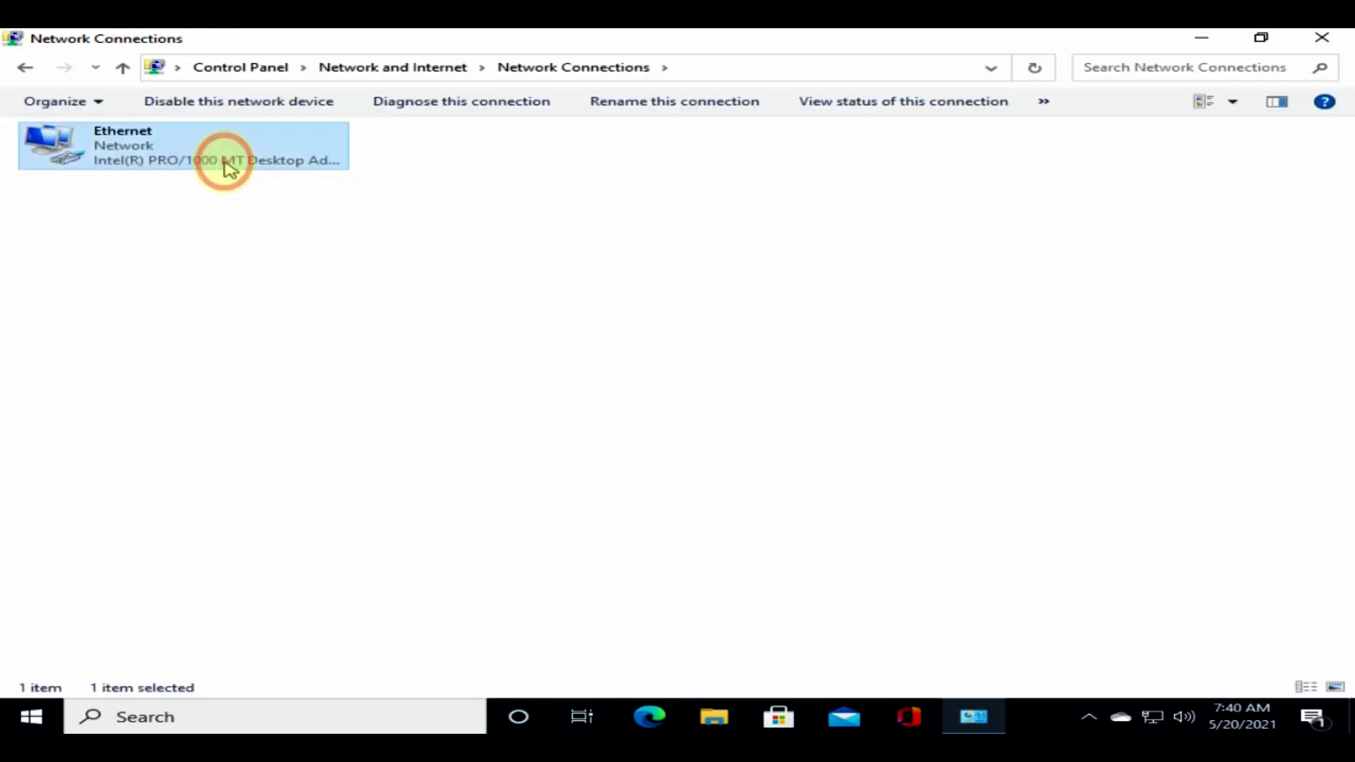
right_click(225, 162)
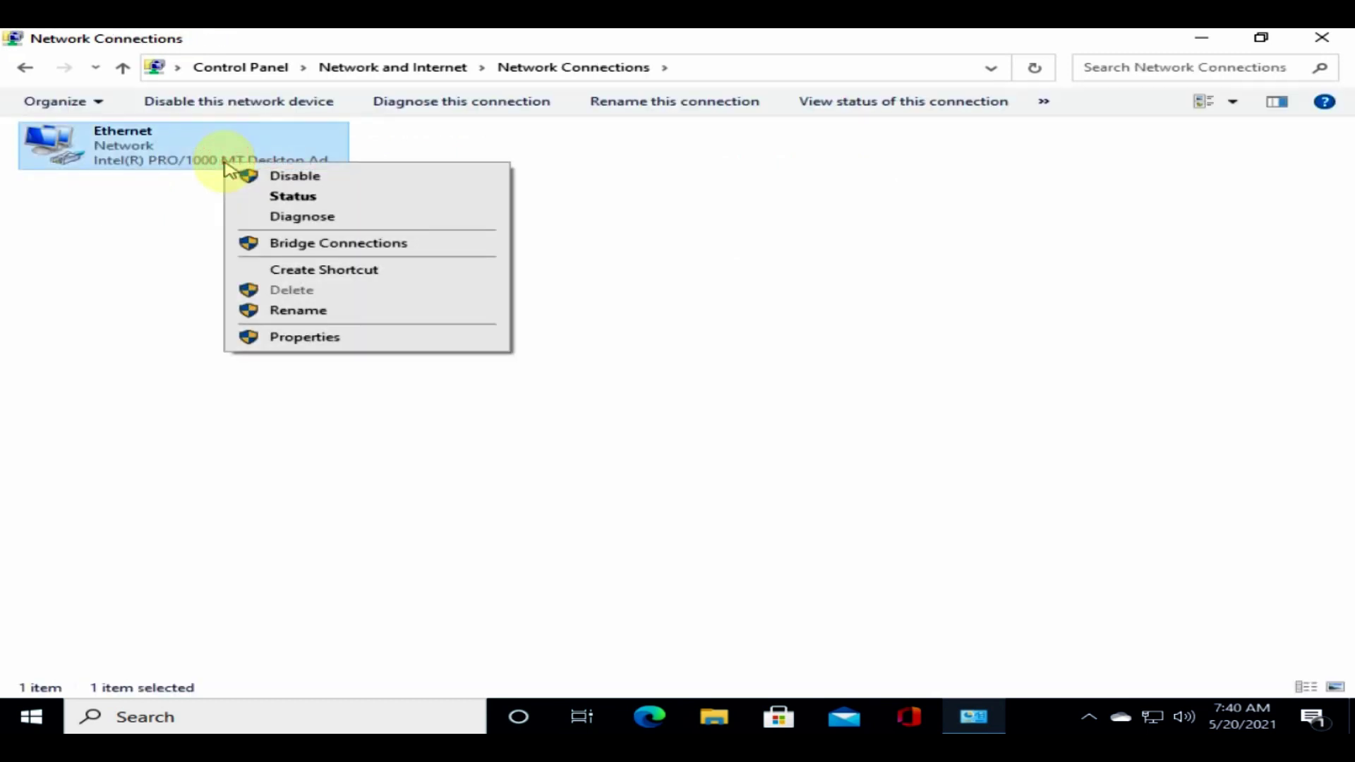
left_click(379, 180)
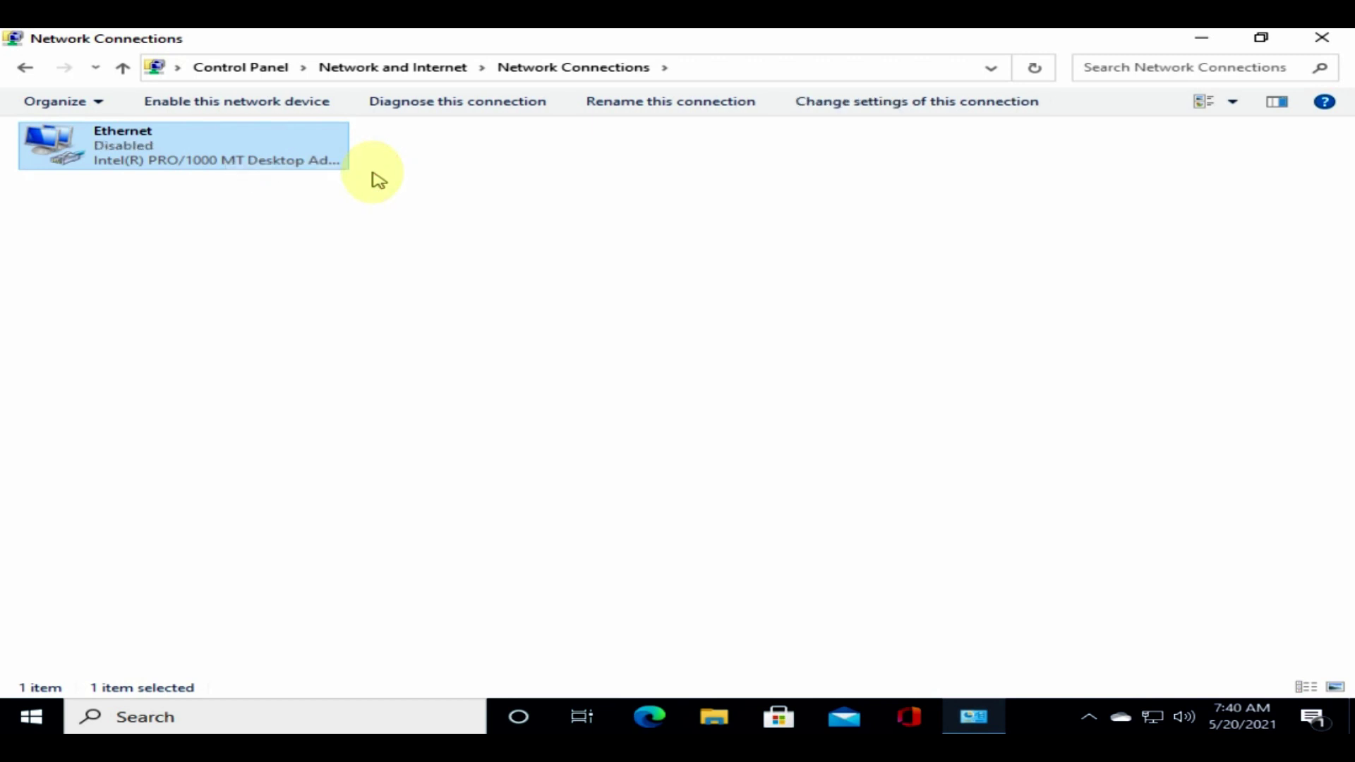
right_click(240, 167)
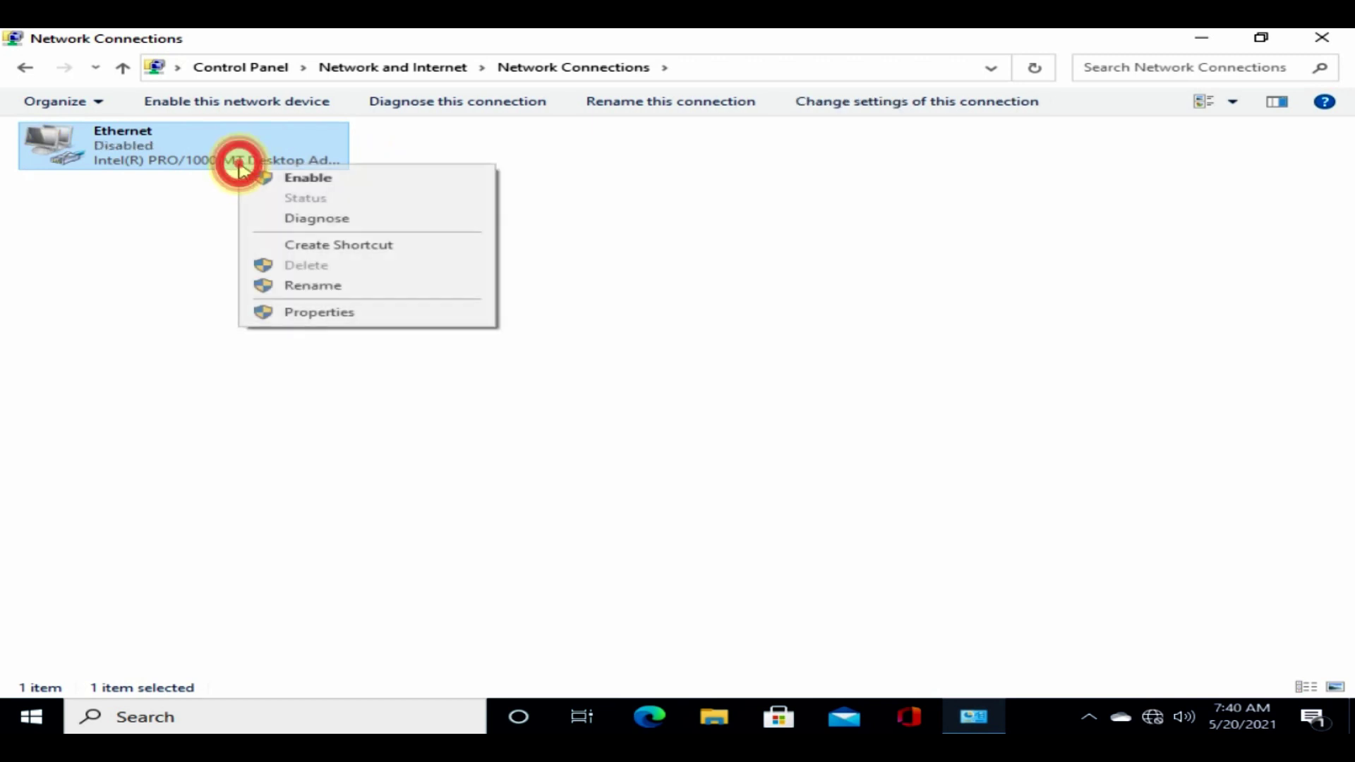
left_click(325, 180)
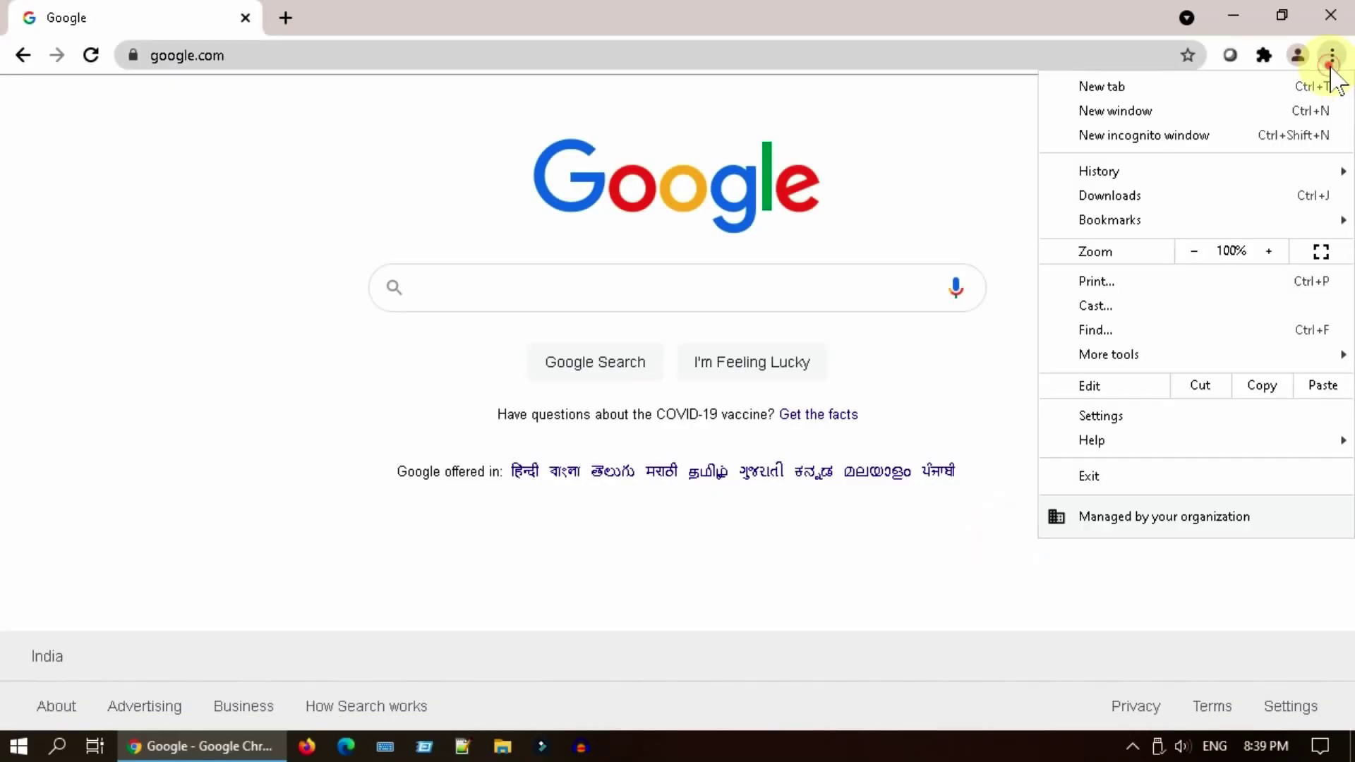
- Clear Chrome's all-time history, cookies, cached files and site settings, then close Chrome
left_click(1191, 421)
scroll(606, 420, "down", 2)
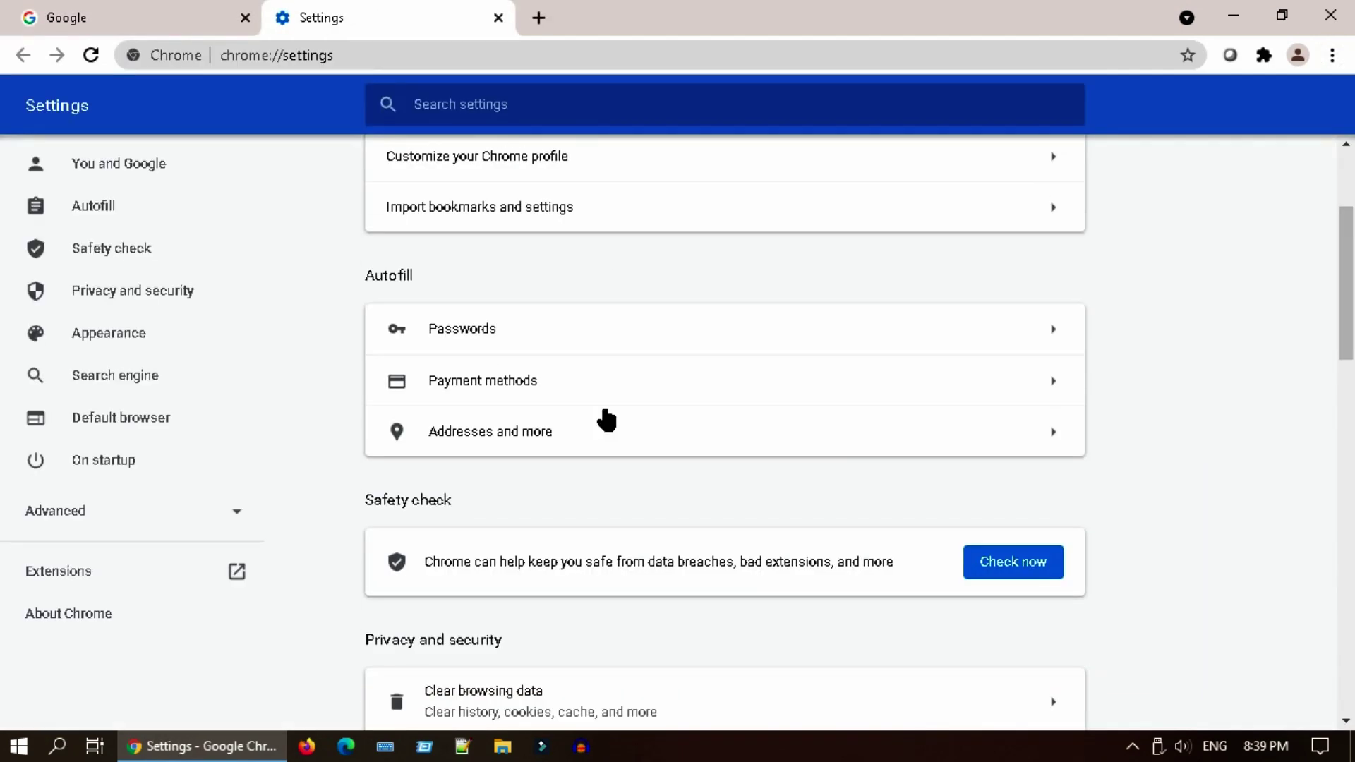
scroll(605, 420, "down", 5)
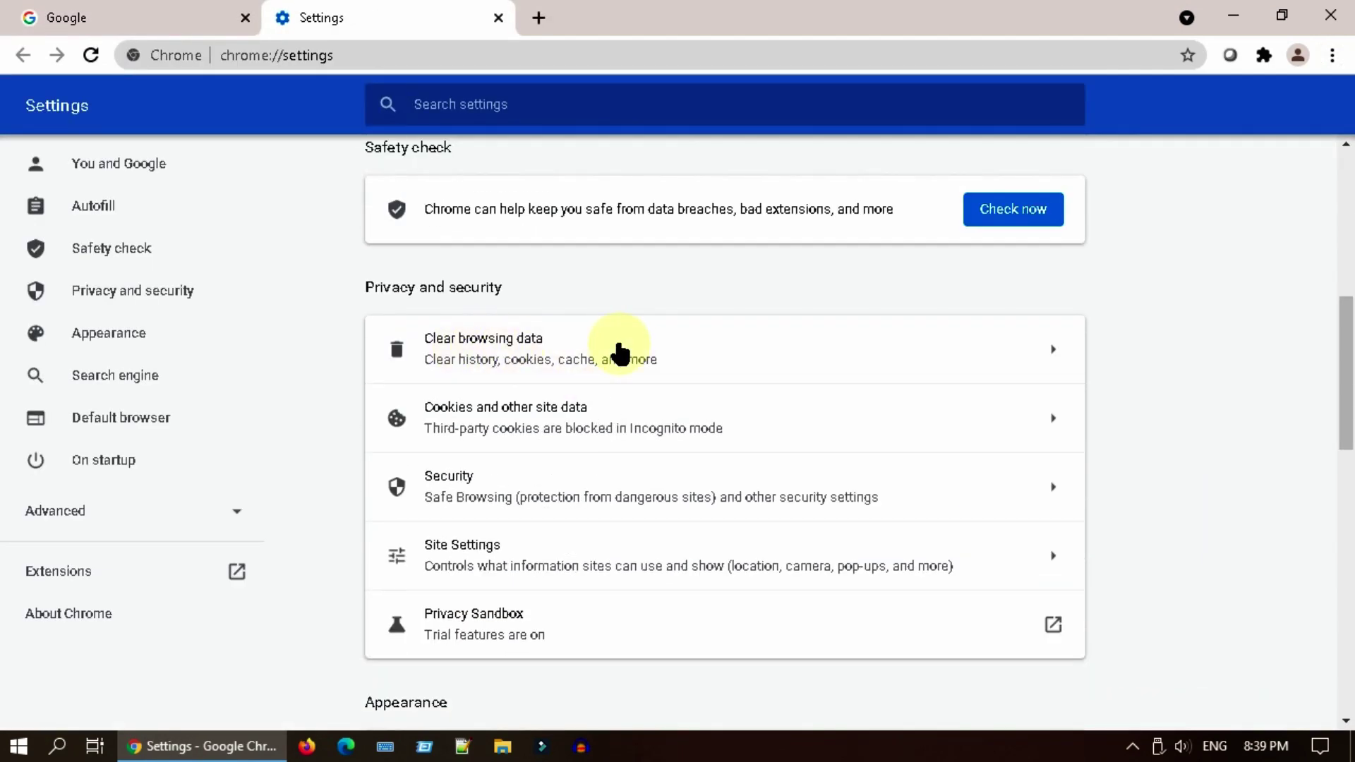
left_click(618, 350)
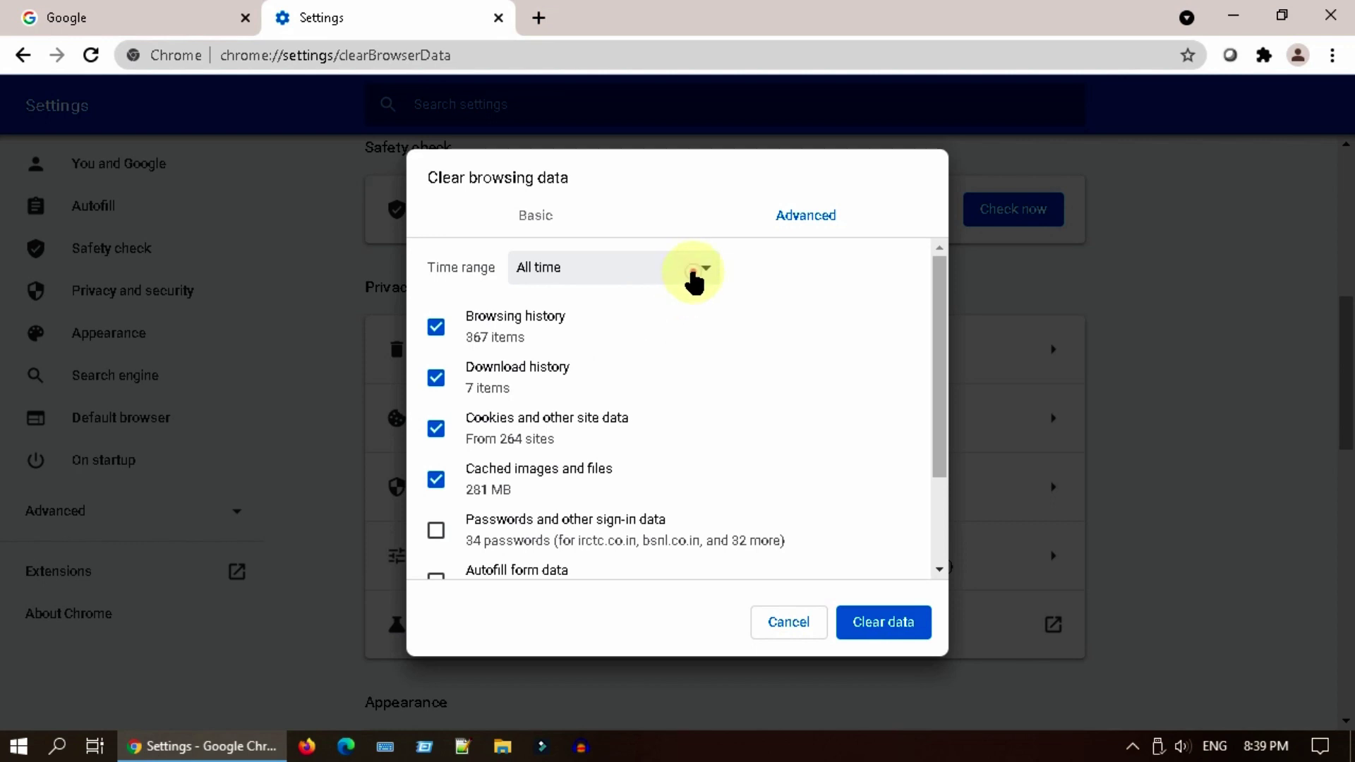
left_click(694, 281)
left_click(649, 365)
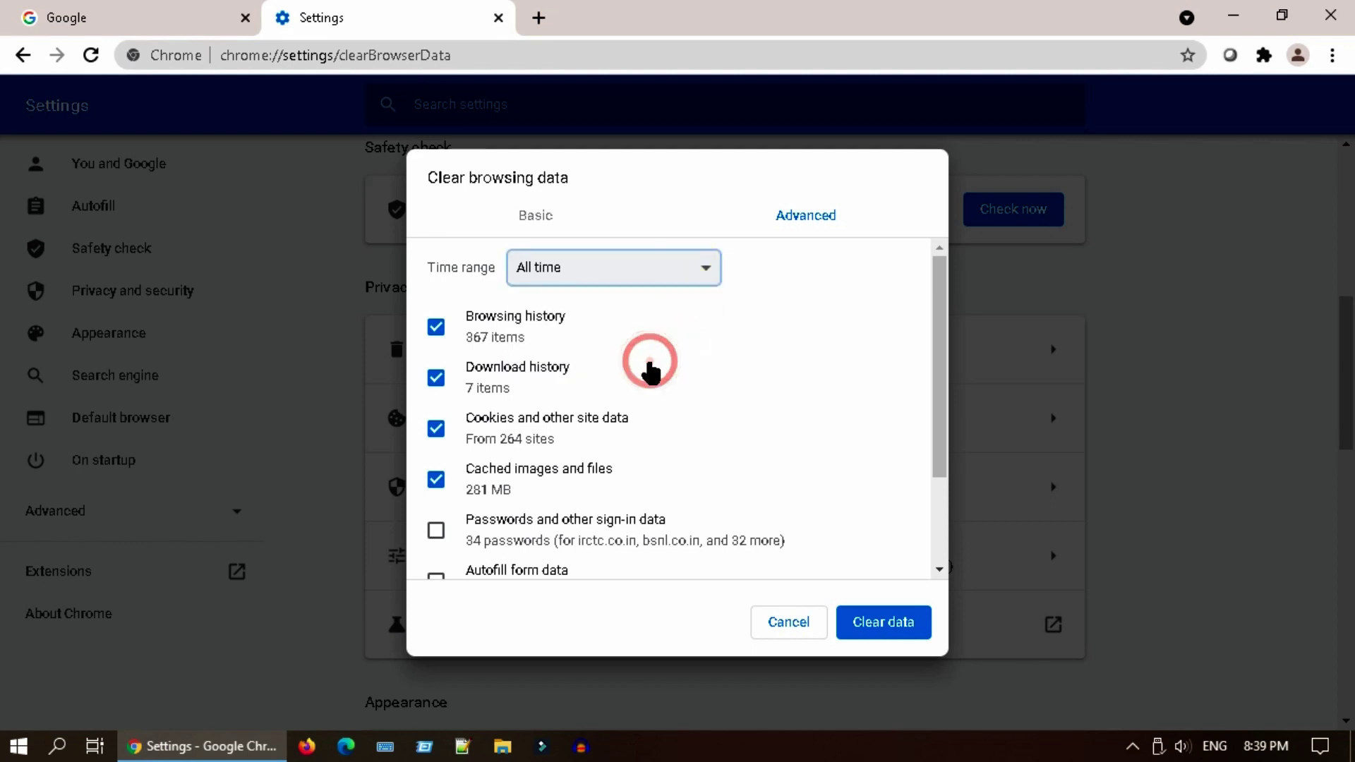
scroll(735, 346, "down", 3)
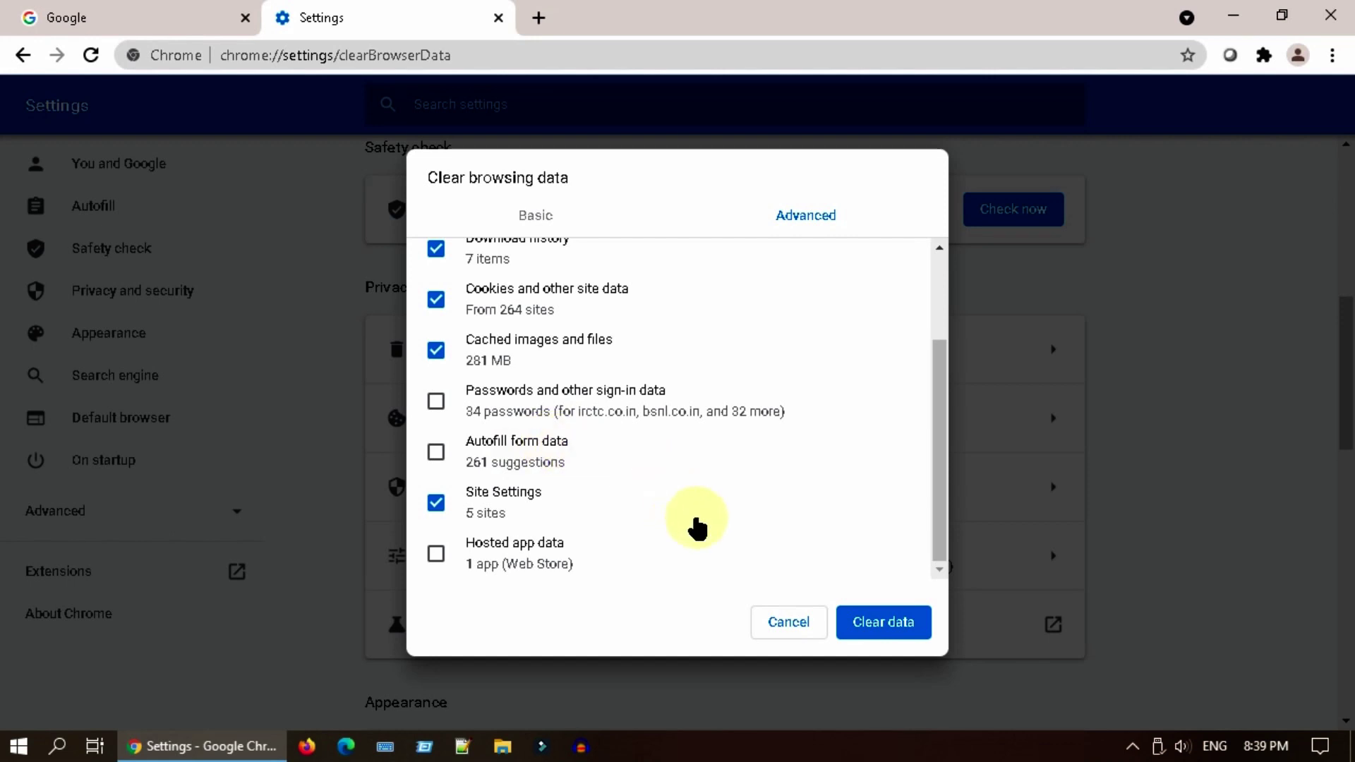
scroll(695, 528, "up", 5)
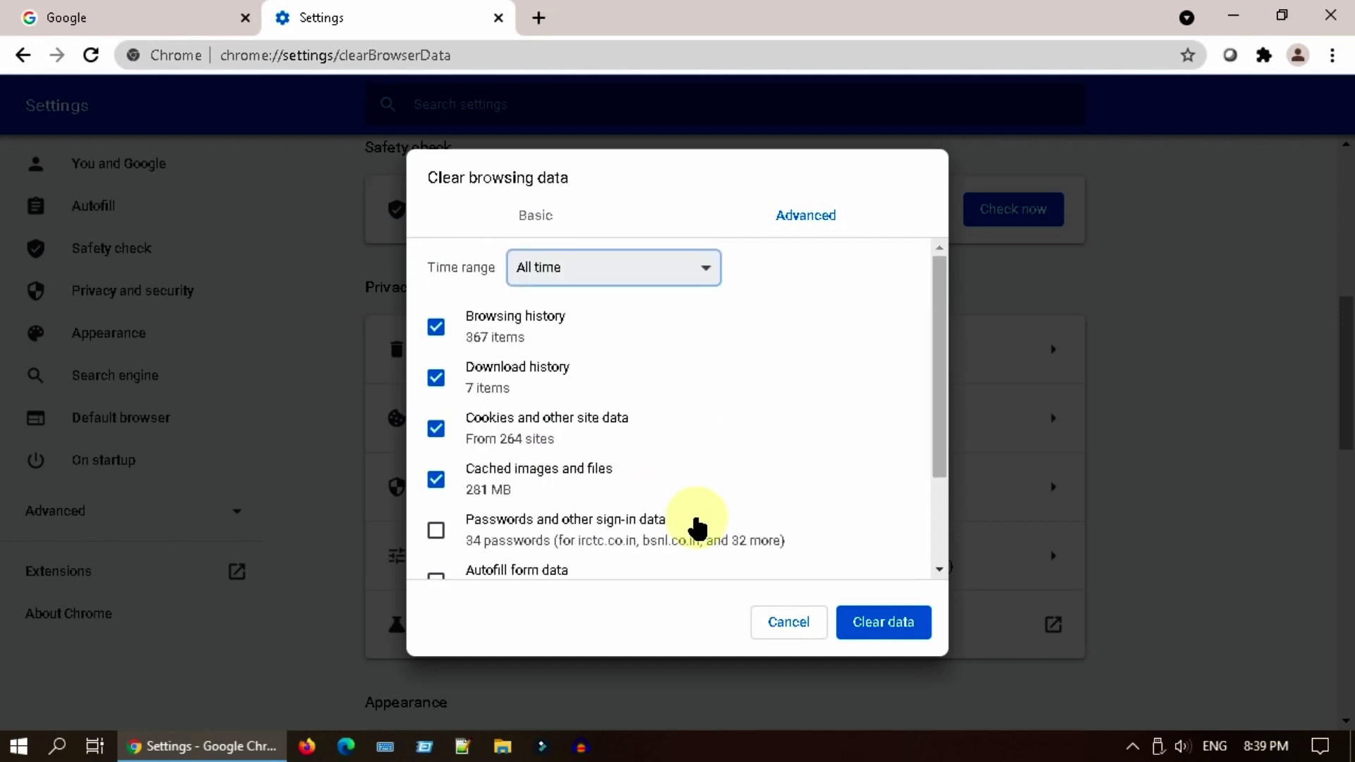
left_click(915, 630)
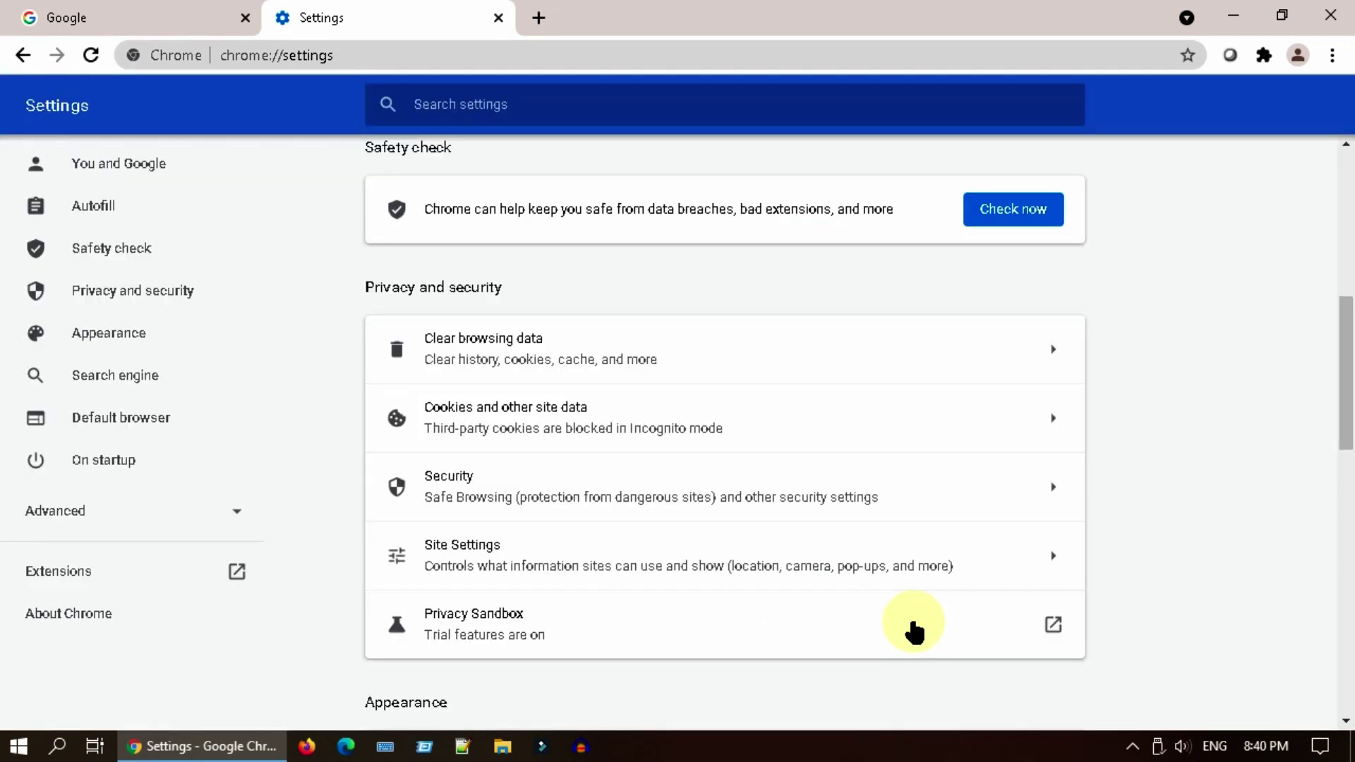
left_click(1330, 16)
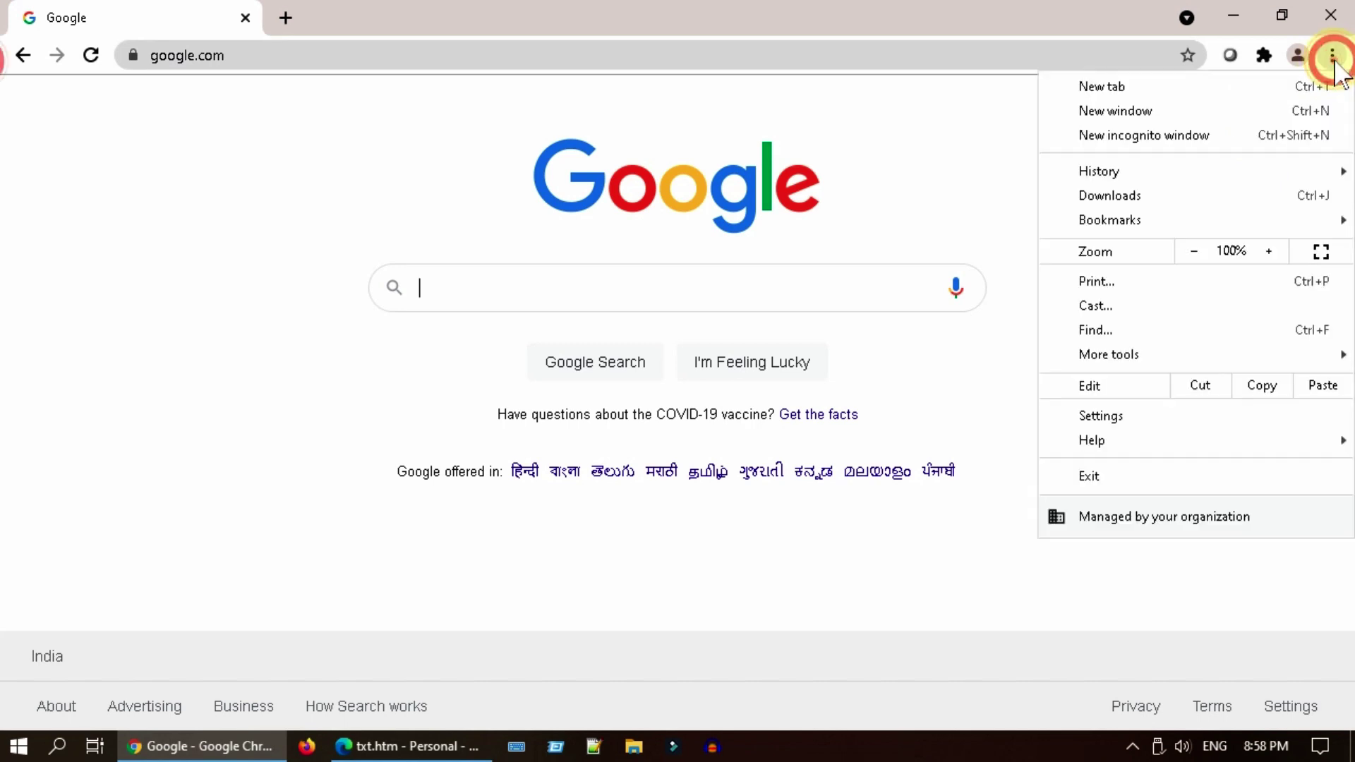
- Choose DuckDuckGo as Chrome's address-bar search engine in Settings
left_click(1184, 411)
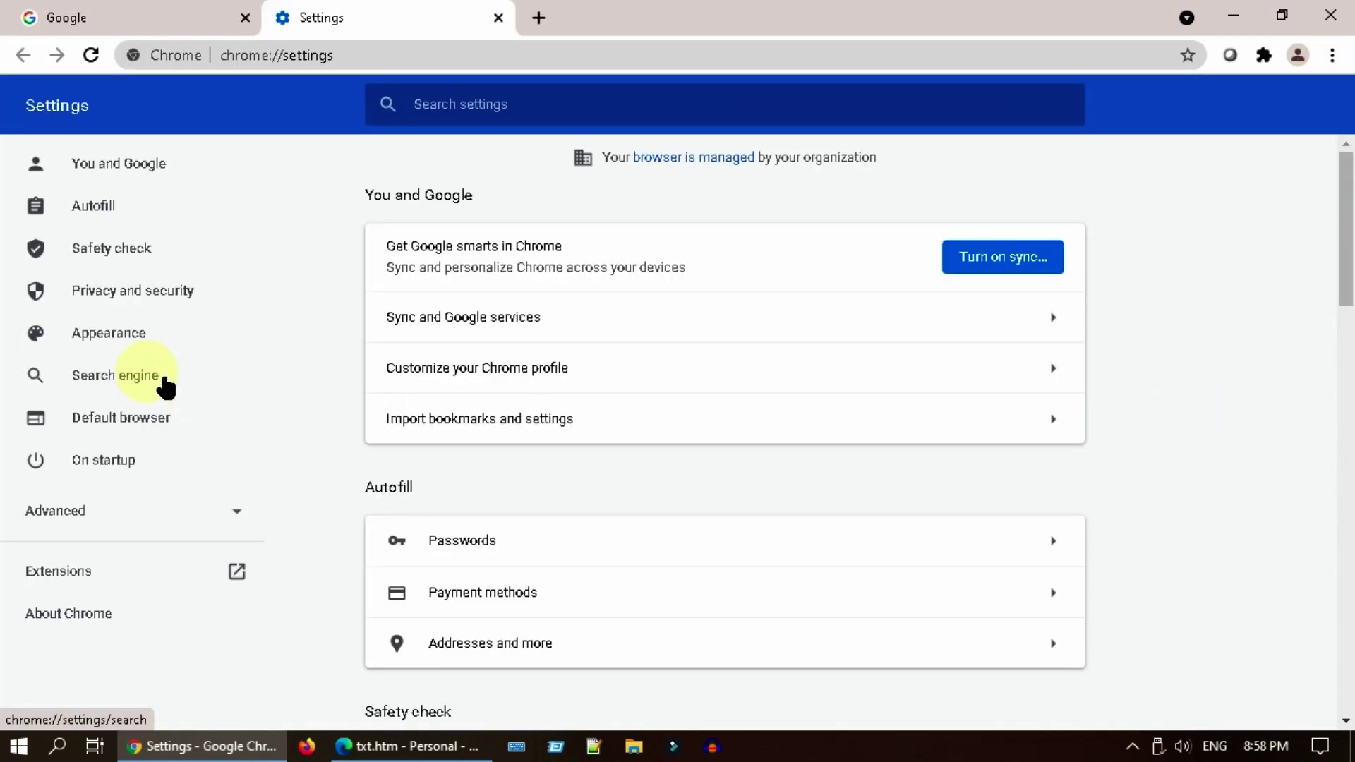
left_click(116, 375)
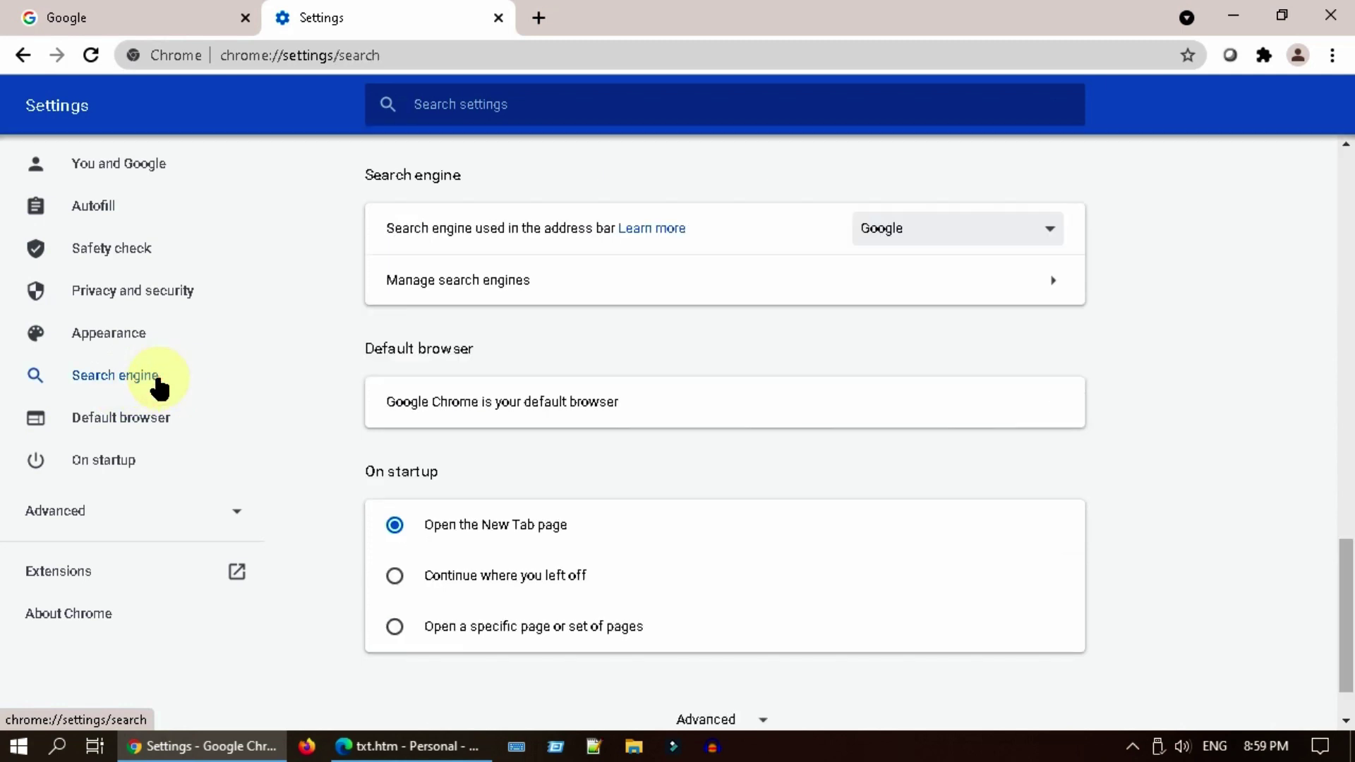
left_click(974, 238)
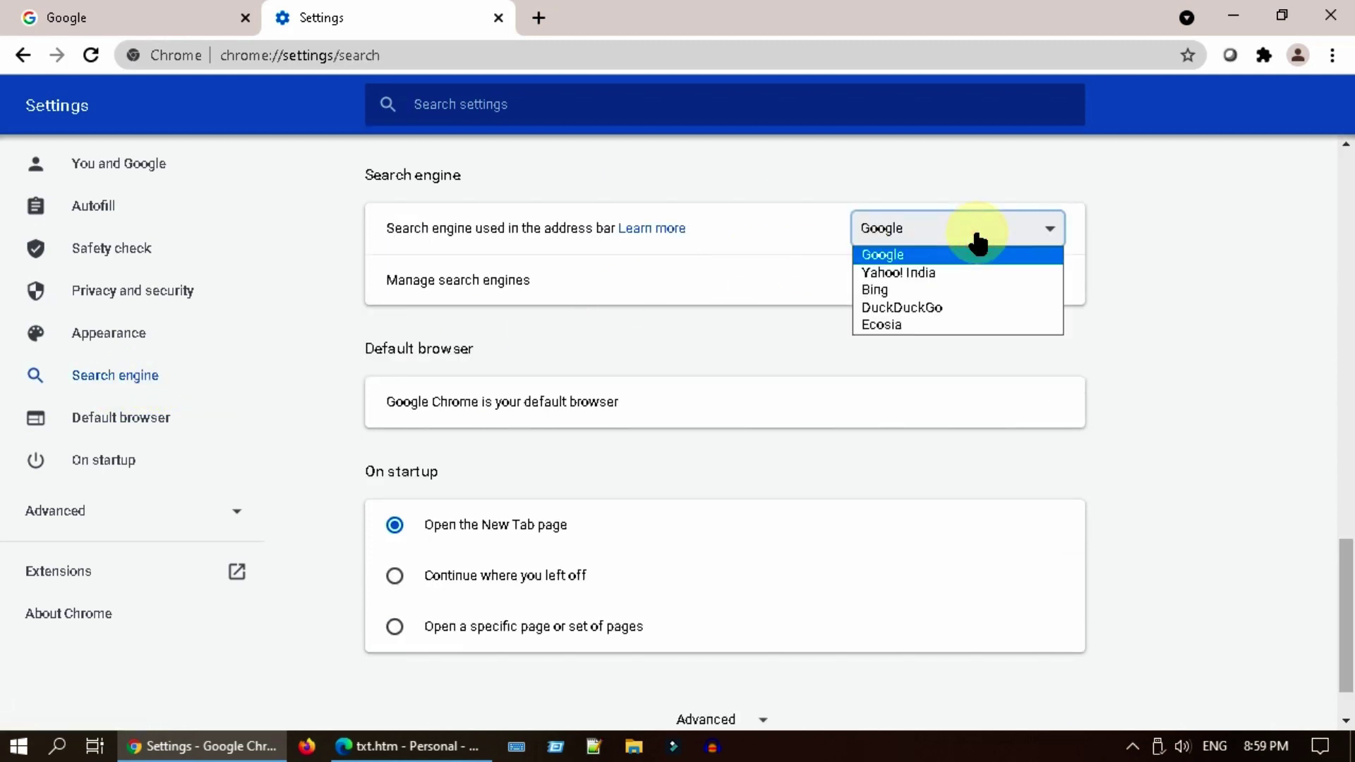
left_click(1000, 308)
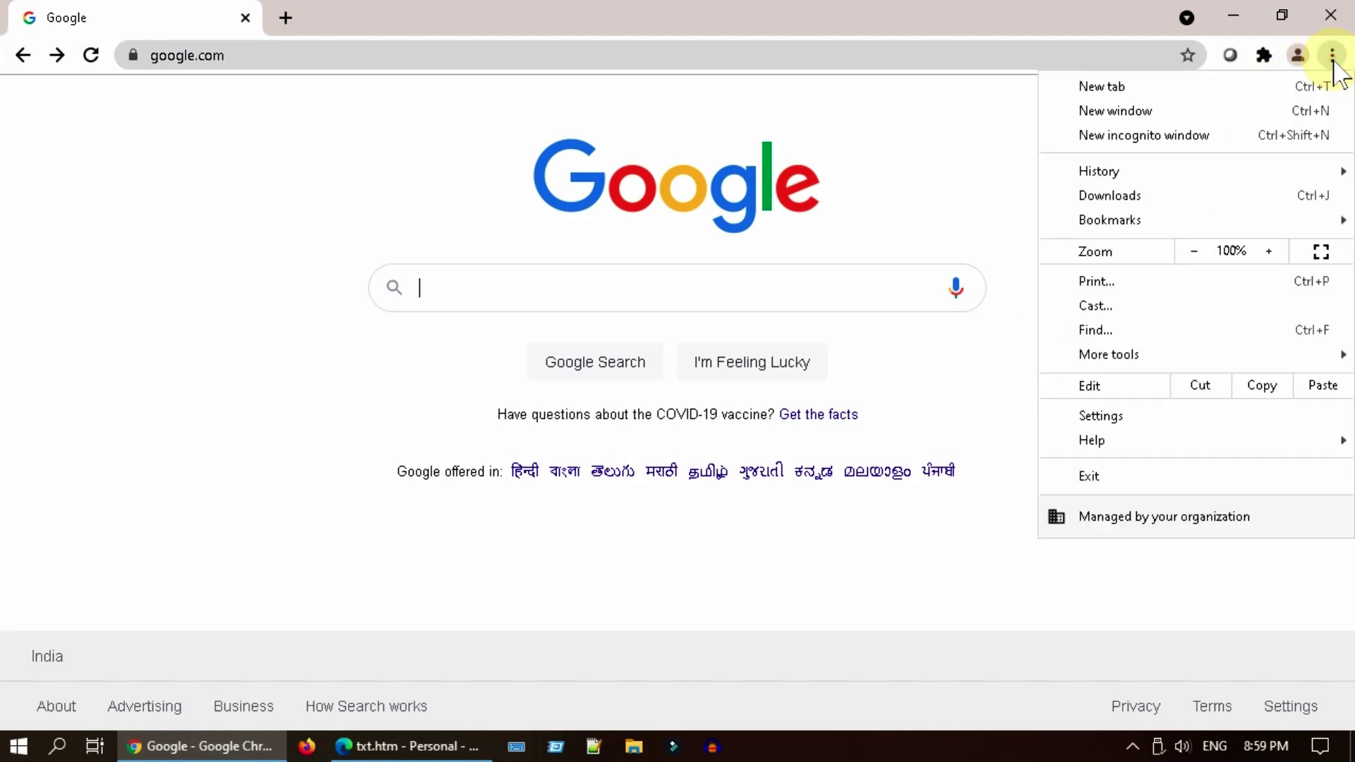
- Open a new incognito window from Chrome's menu
left_click(1194, 137)
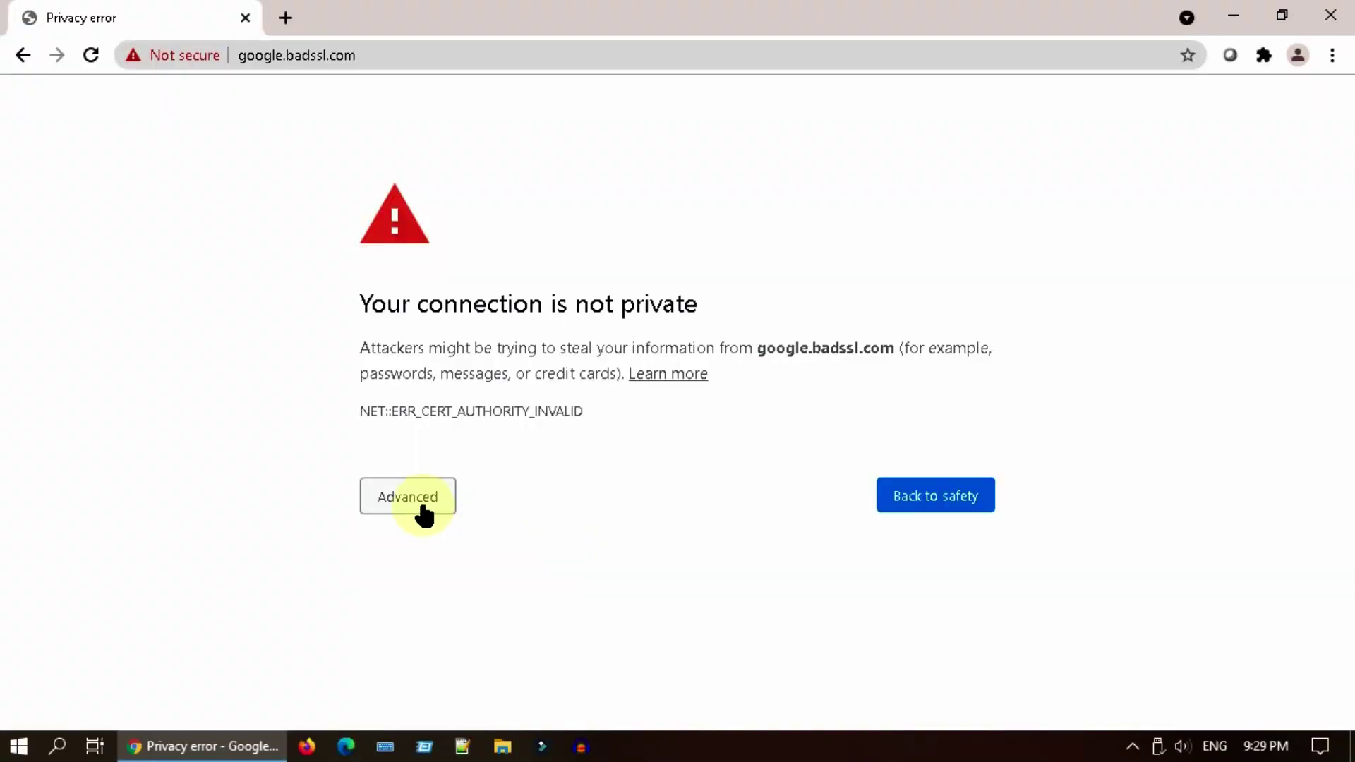
- Expand Advanced on the google.badssl.com privacy warning to reveal the unsafe proceed link
left_click(424, 515)
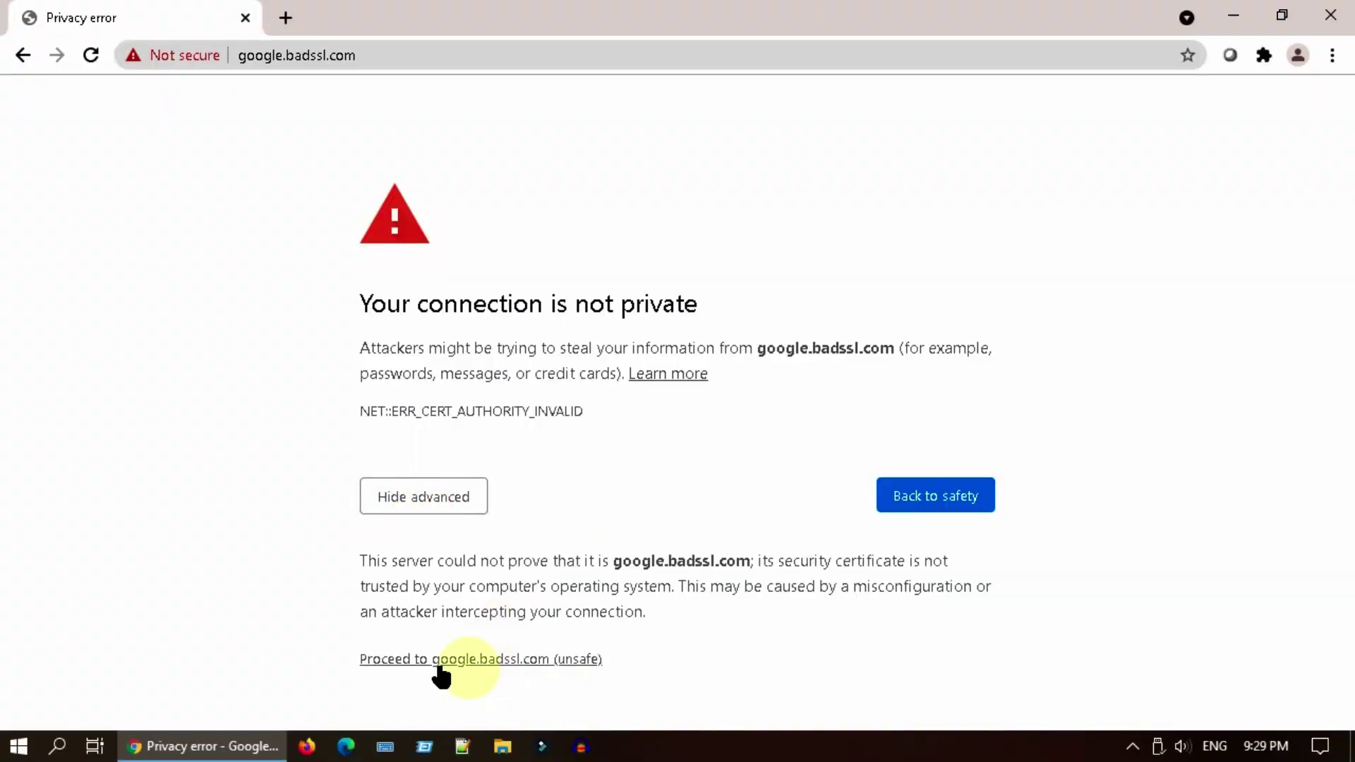